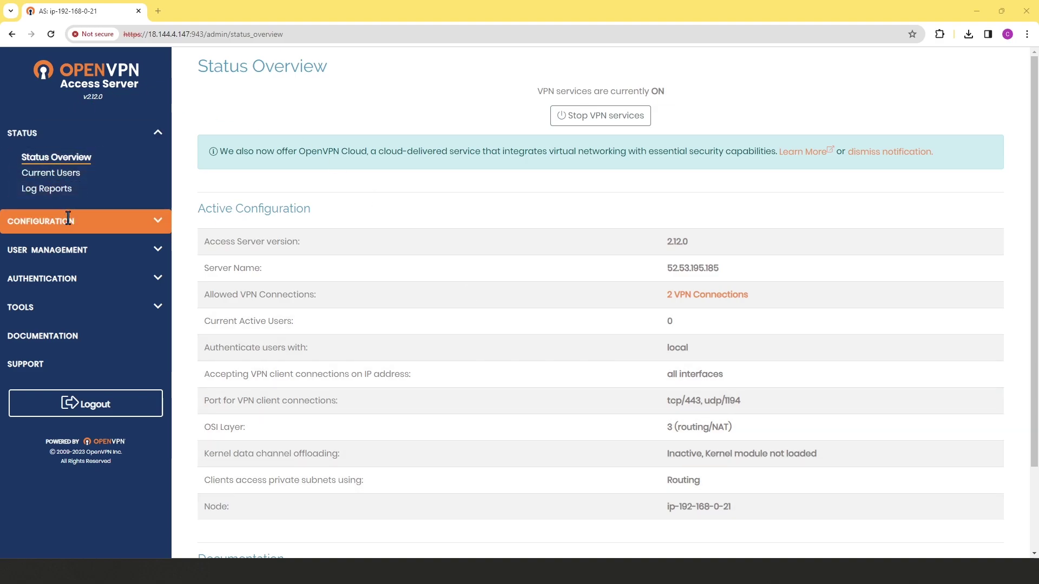
- Examine the Access Server's VPN Settings page, covering the VPN IP networks and the routing options
click(160, 220)
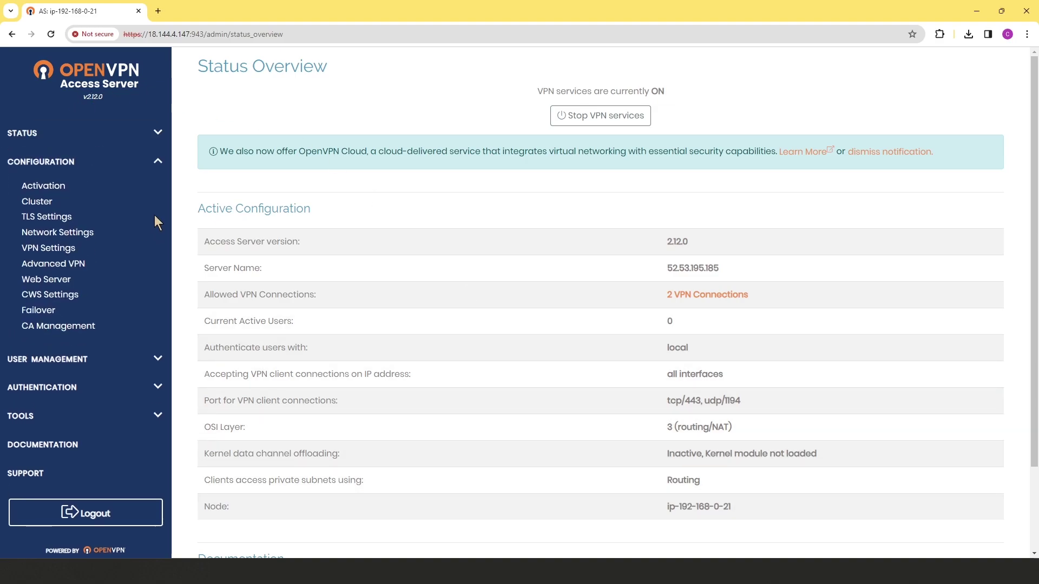
click(59, 254)
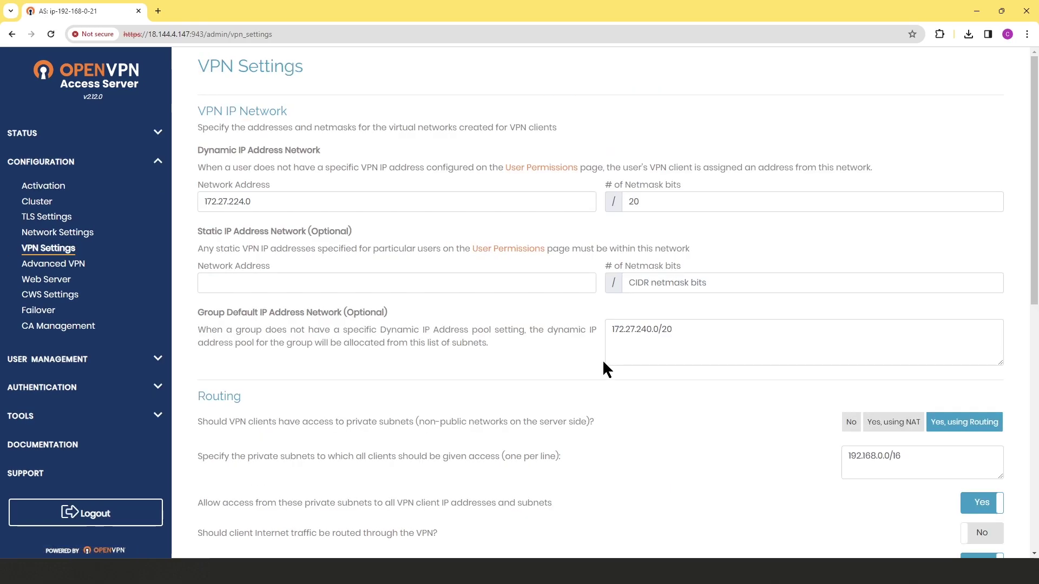
scroll(540, 302, down, 4)
scroll(553, 314, up, 3)
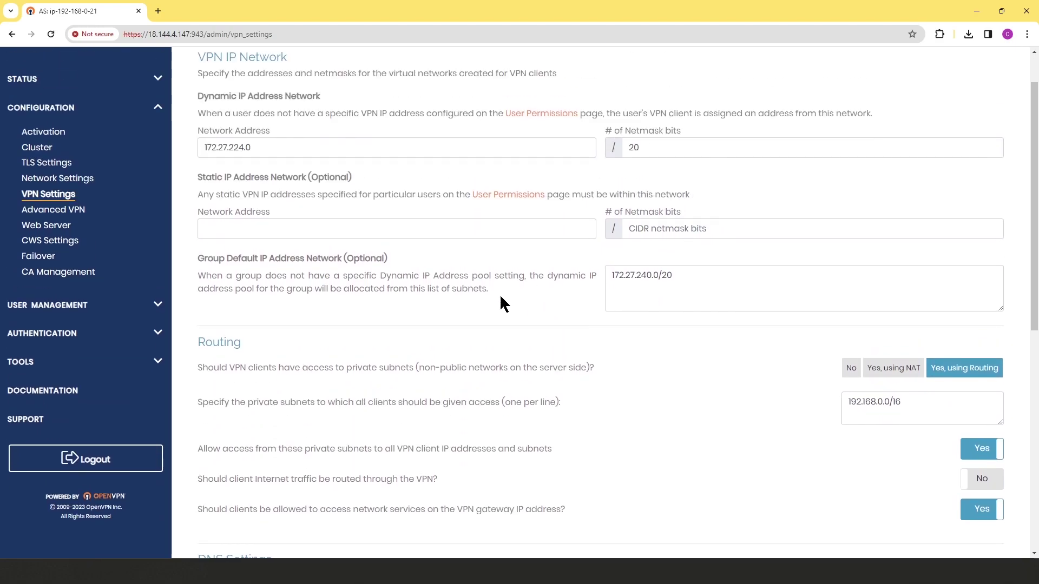
- Review the server's User Permissions, Group Permissions and LDAP authentication settings
click(64, 305)
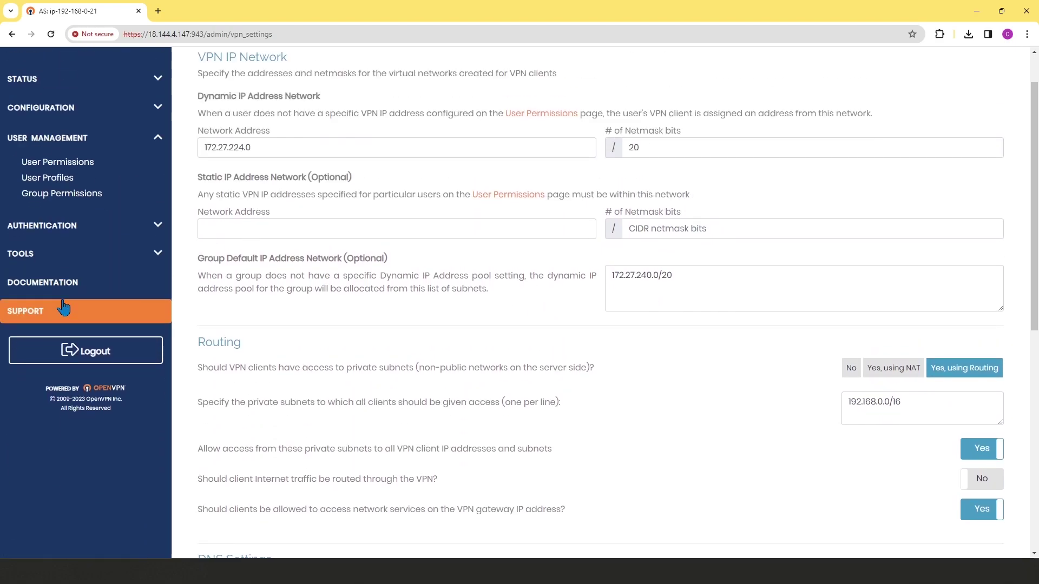
click(55, 161)
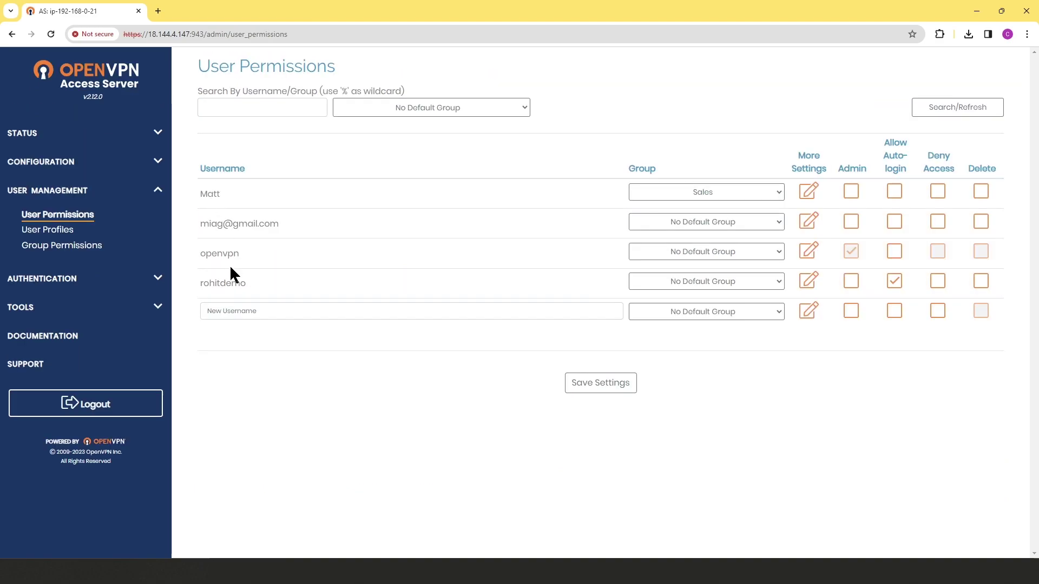
click(63, 252)
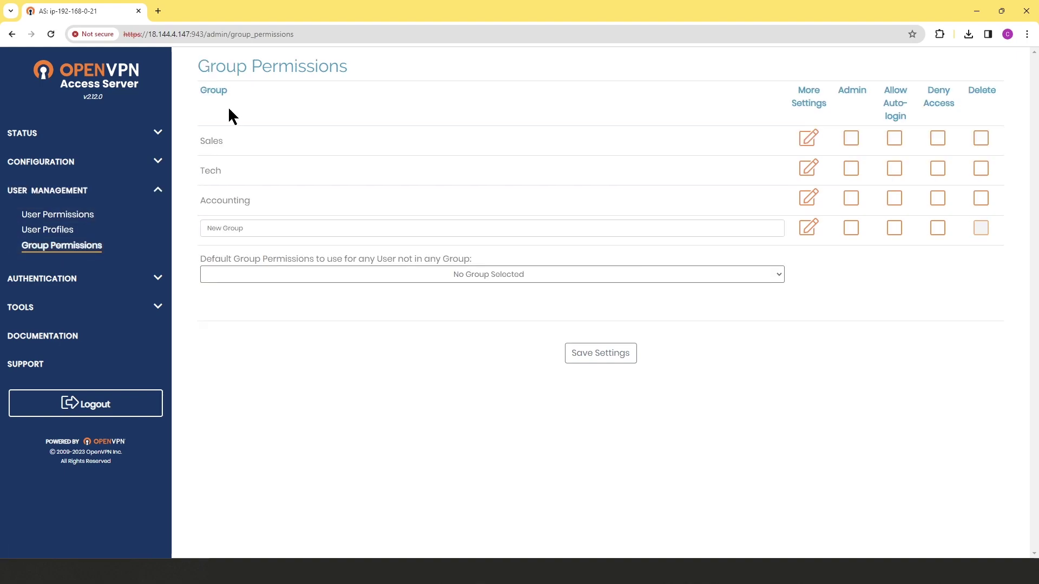
click(106, 277)
click(28, 292)
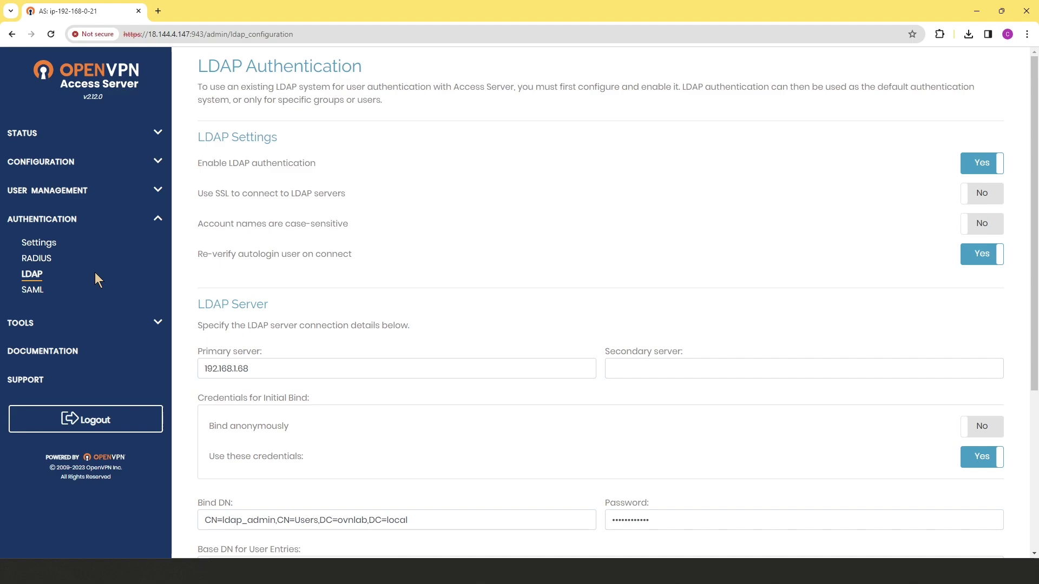
- Open openvpn.net in a new browser tab, search it for "migrat" and open the article "Migrating an Access Server installation"
click(158, 12)
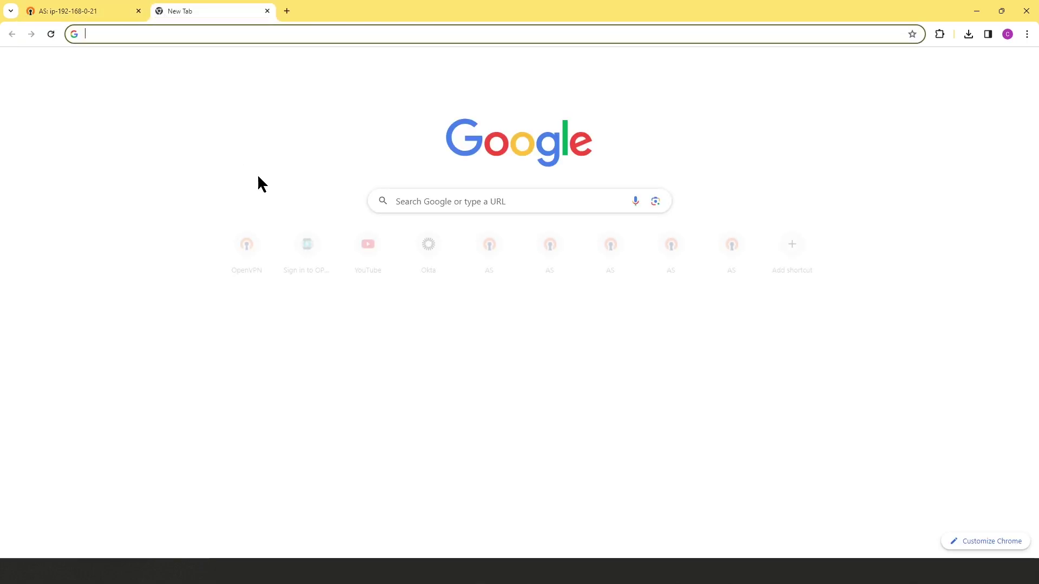
click(264, 242)
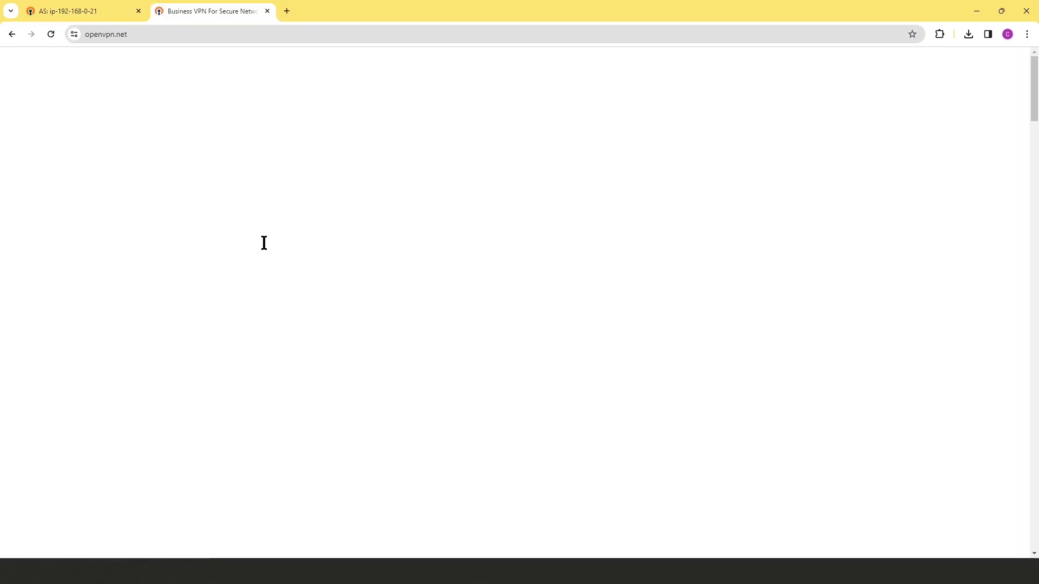
click(748, 62)
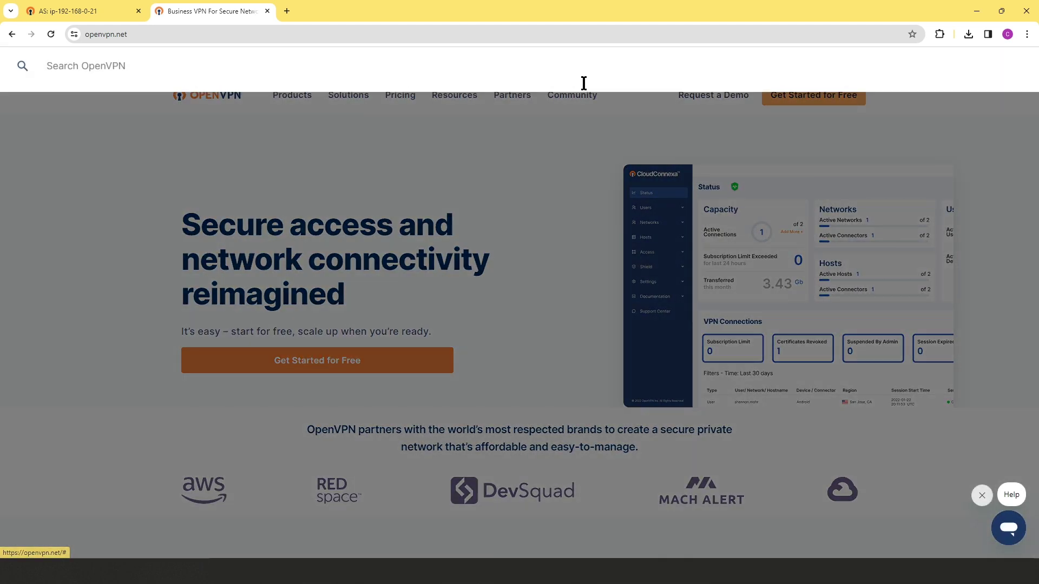
text(migrat)
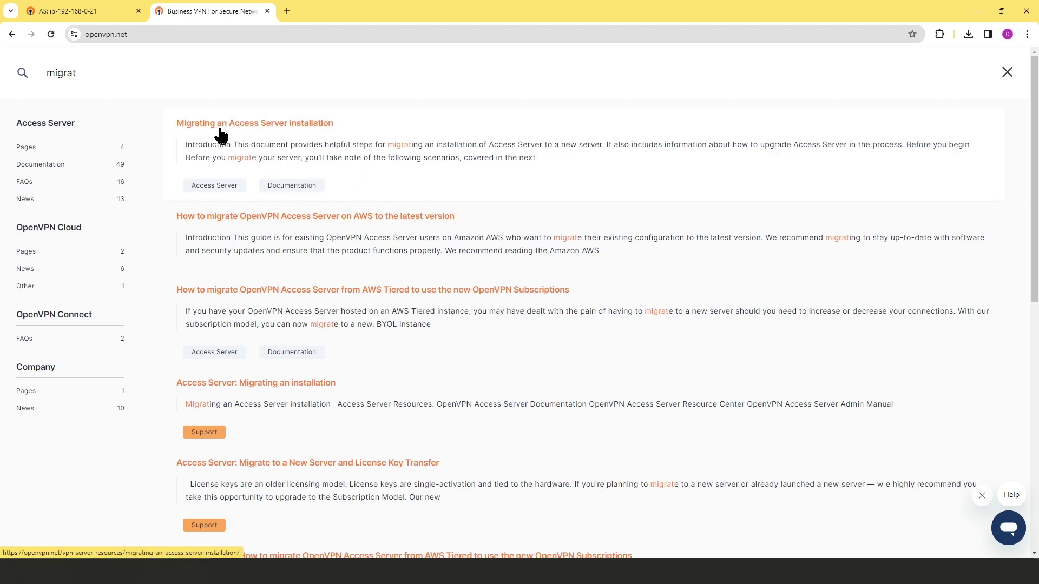
click(267, 128)
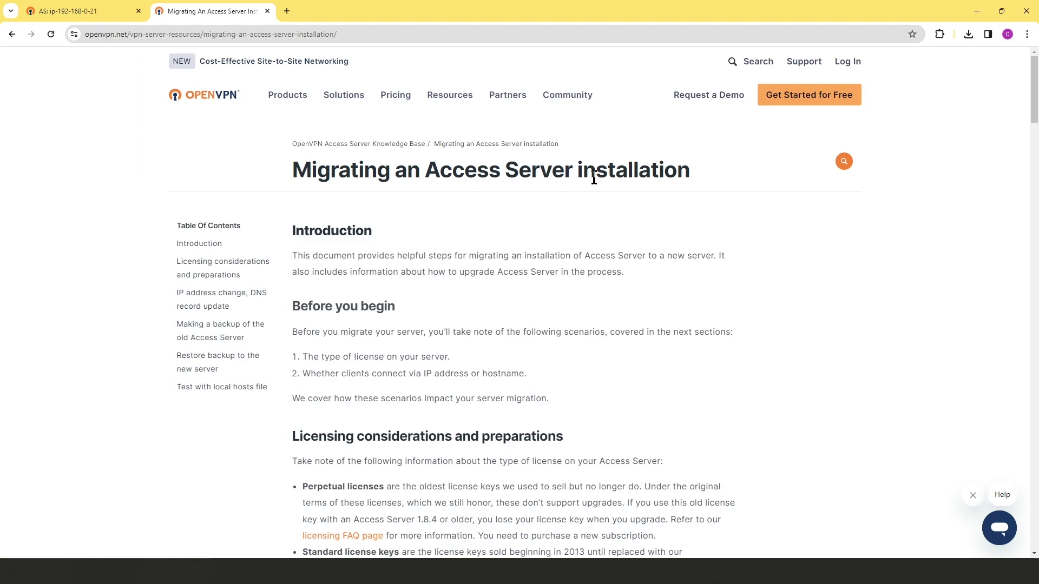
- Read the article's section on backing up the old Access Server, including the backup commands and the security note
scroll(577, 217, down, 15)
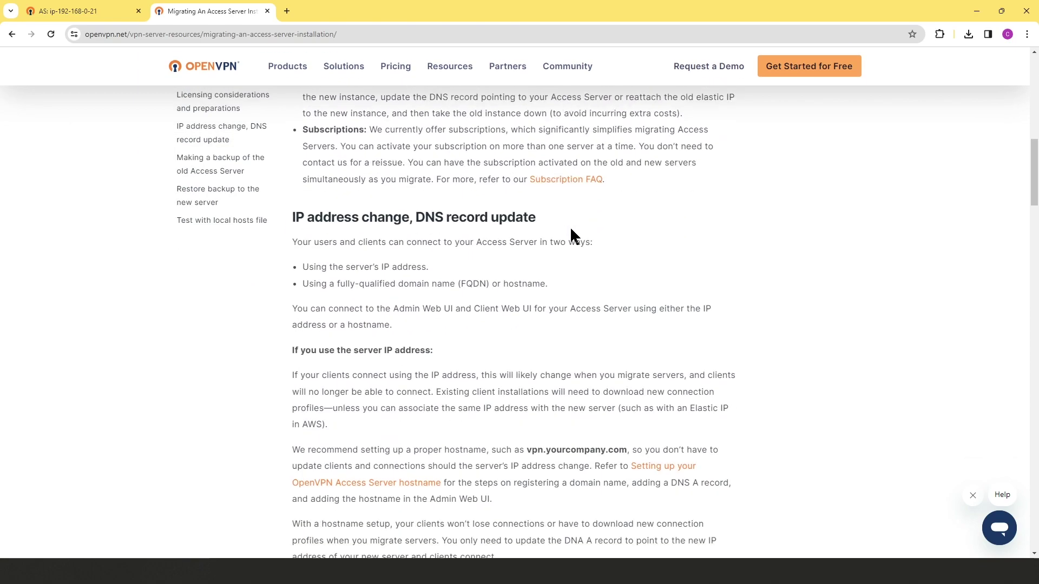
scroll(570, 230, down, 7)
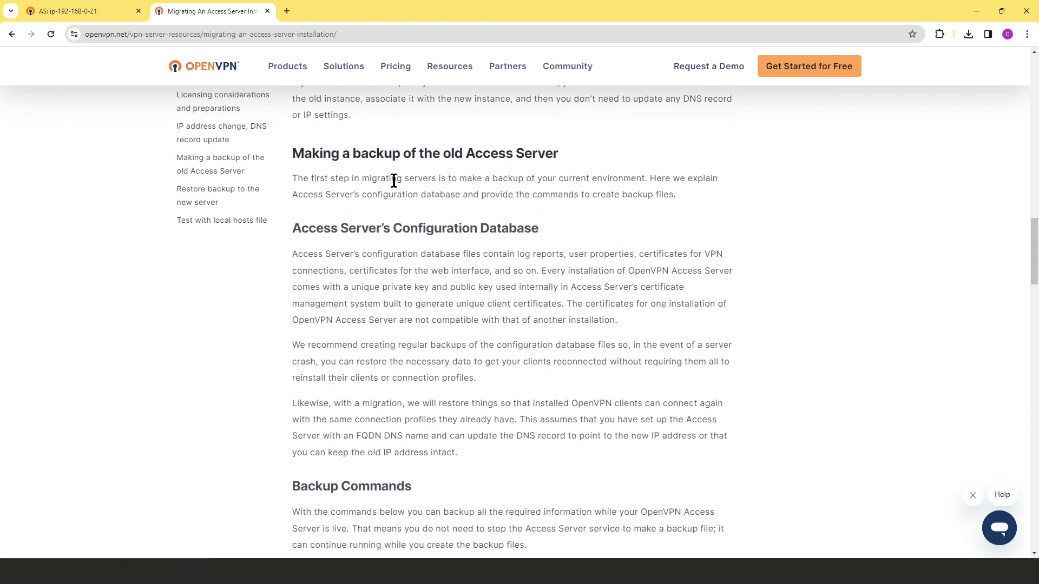
drag(292, 153, 561, 158)
scroll(566, 153, down, 6)
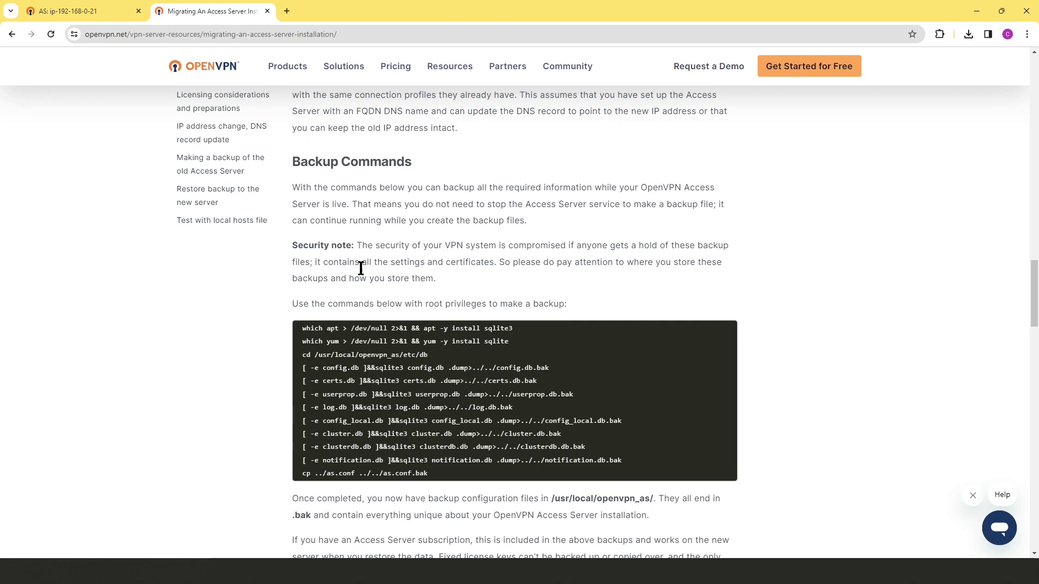
drag(289, 242, 448, 273)
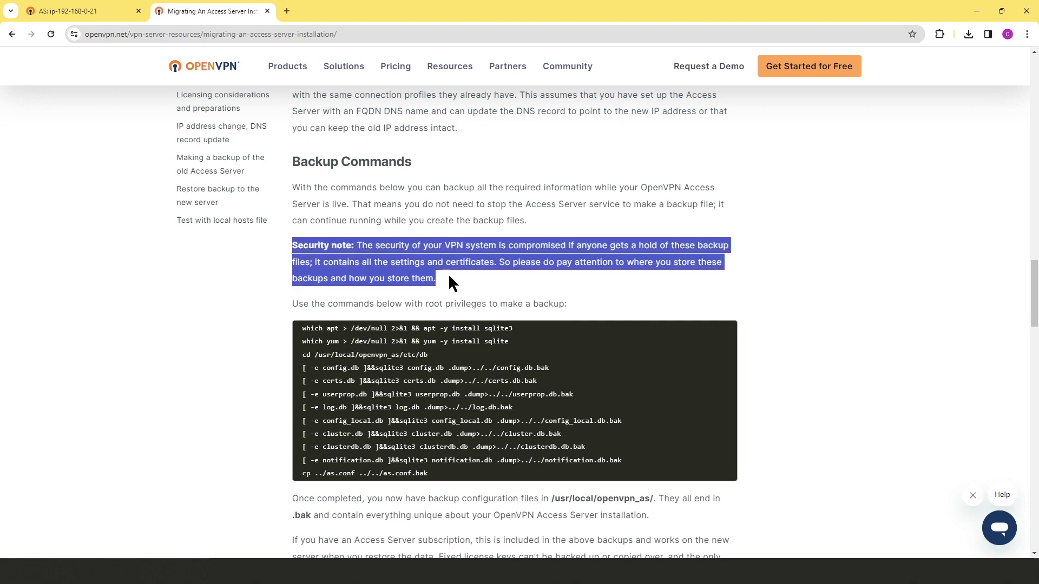
click(410, 260)
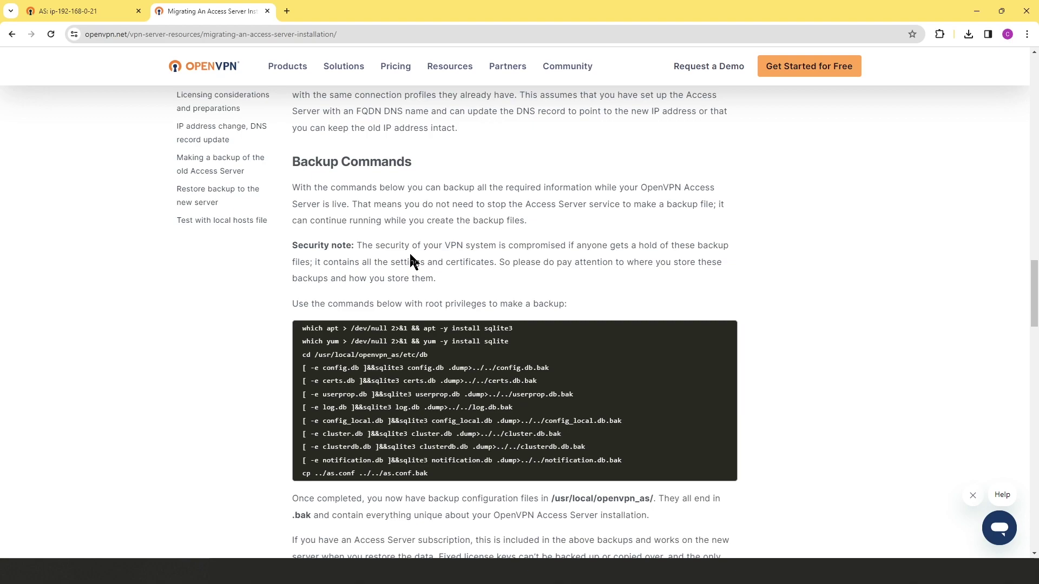
scroll(449, 327, down, 1)
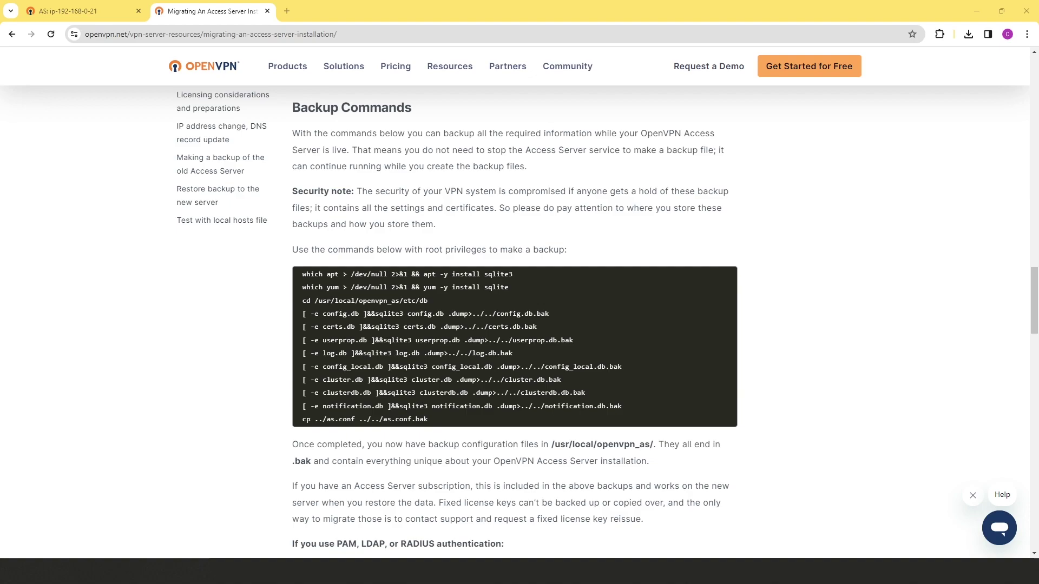
- Switch to the administrator Command Prompt and open WinSCP, leaving WinSCP minimised
click(776, 583)
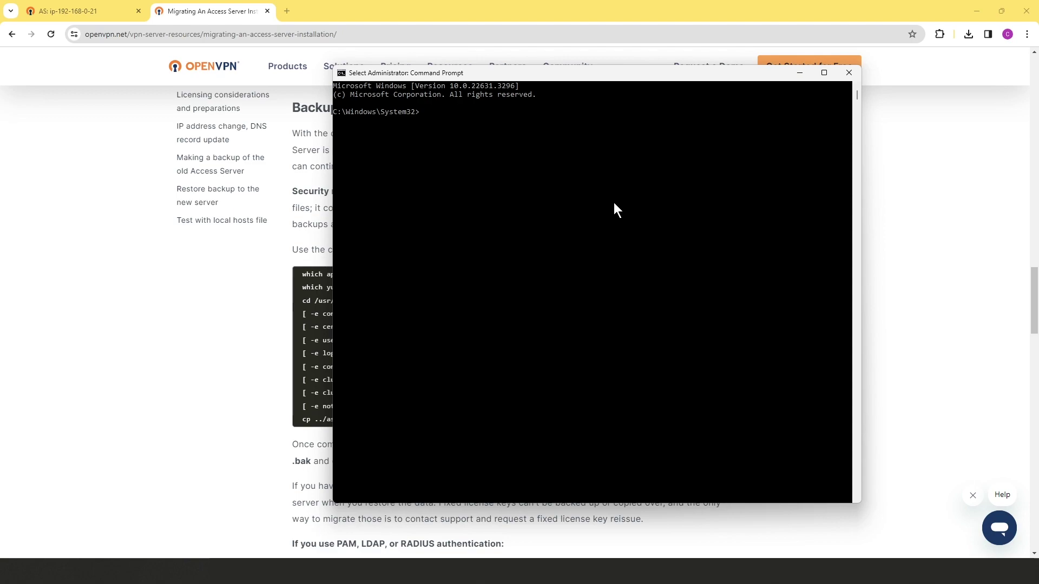
click(752, 568)
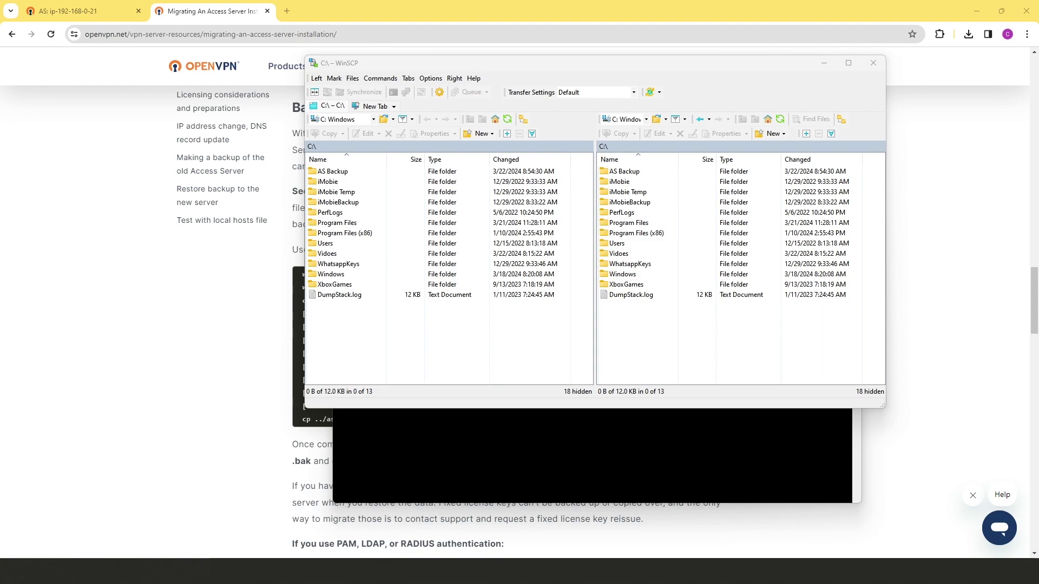
click(824, 62)
drag(696, 77, 700, 67)
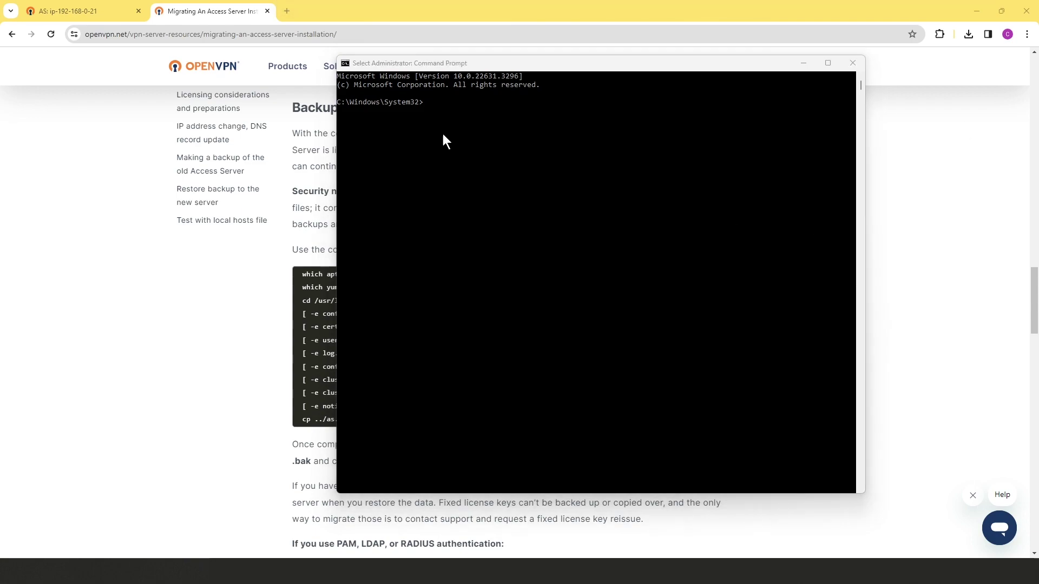
- Connect over SSH as openvpnas to ec2-18-144-4-147.us-west-1.compute.amazonaws.com with the ovnlab.pem key, and get a root shell with sudo -i
key(Escape)
click(452, 112)
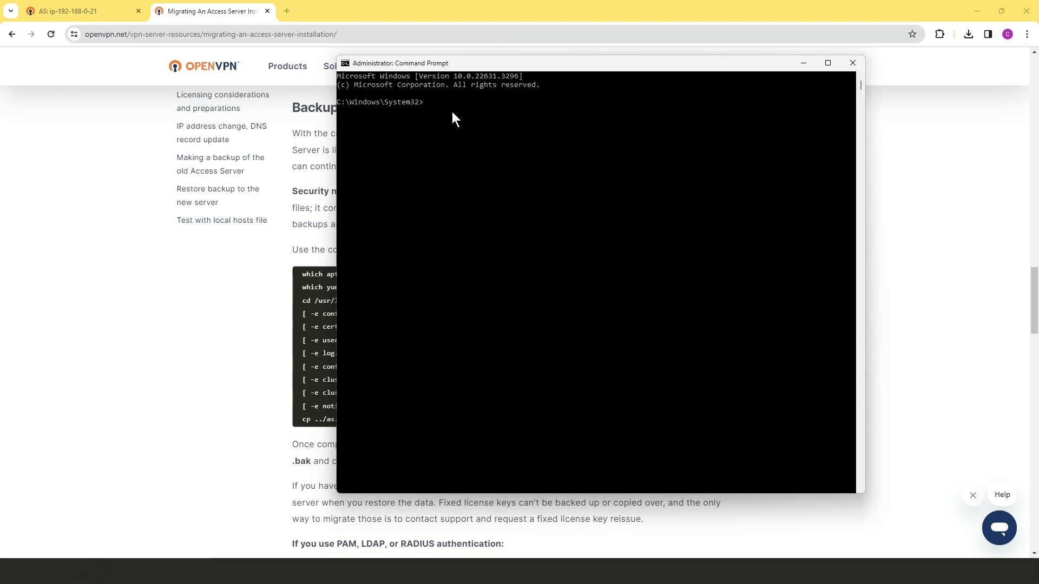
right_click(452, 112)
key(Return)
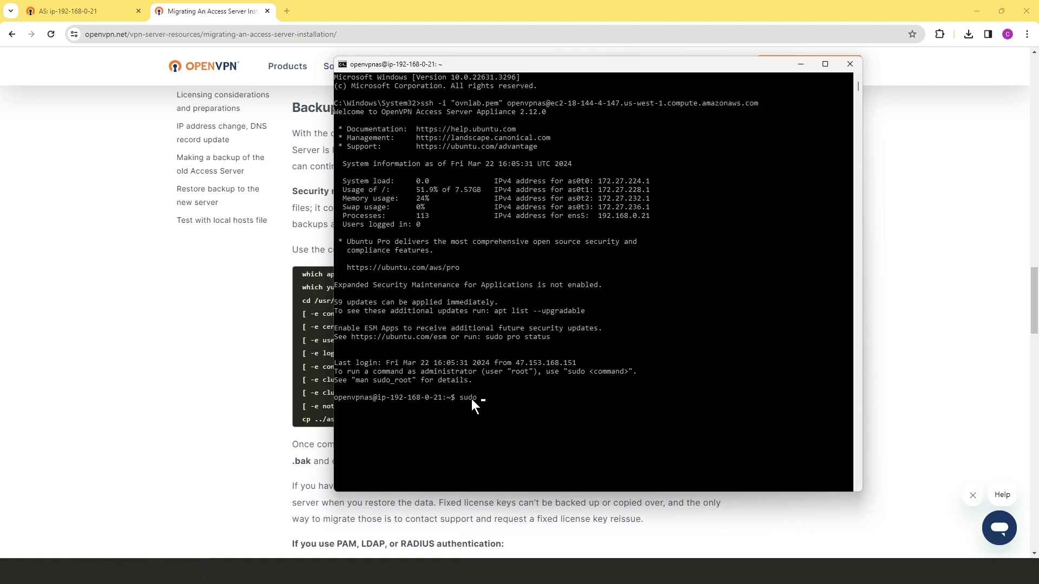
key(Return)
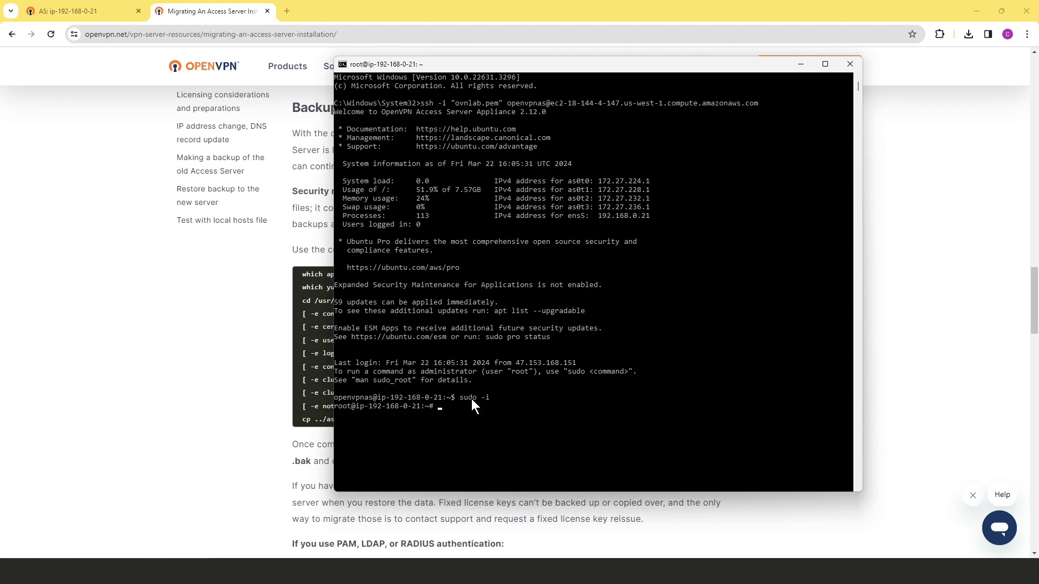
- Arrange the terminal window side by side with the browser, with the terminal filling the right half of the screen
mouse_move(449, 407)
mouse_down()
mouse_move(400, 414)
mouse_move(332, 405)
mouse_move(449, 408)
mouse_up()
mouse_move(822, 63)
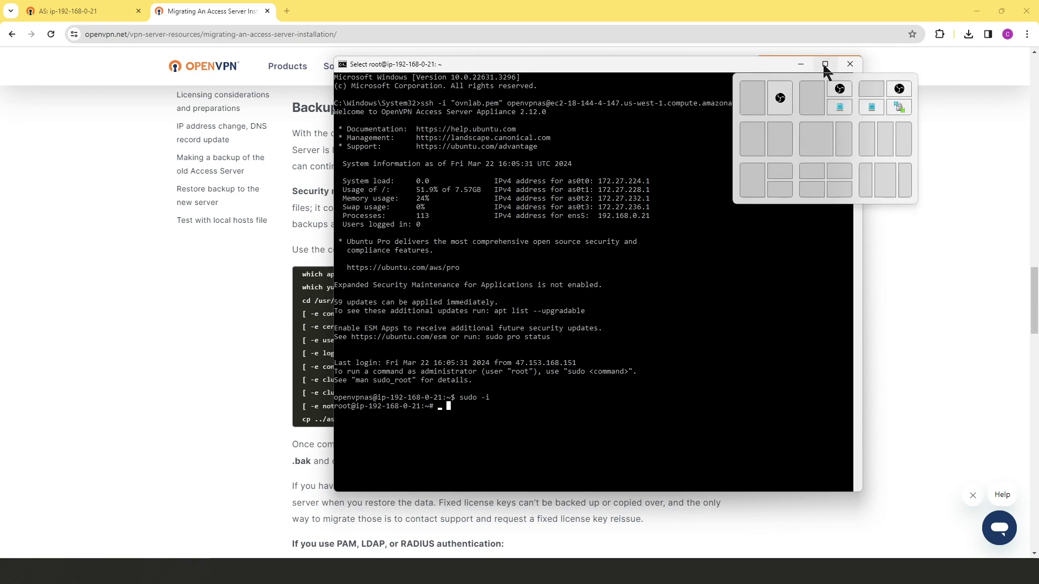
click(778, 97)
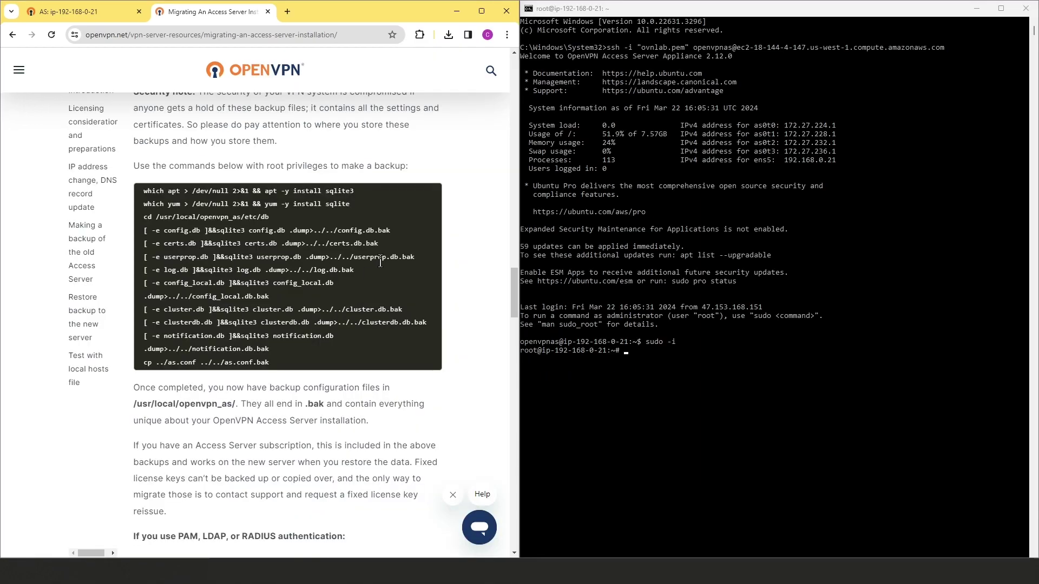
- Copy the article's whole block of backup commands and run it in the root shell, and highlight the /usr/local/openvpn_as path in the prompt
drag(141, 190, 272, 363)
key(ctrl+c)
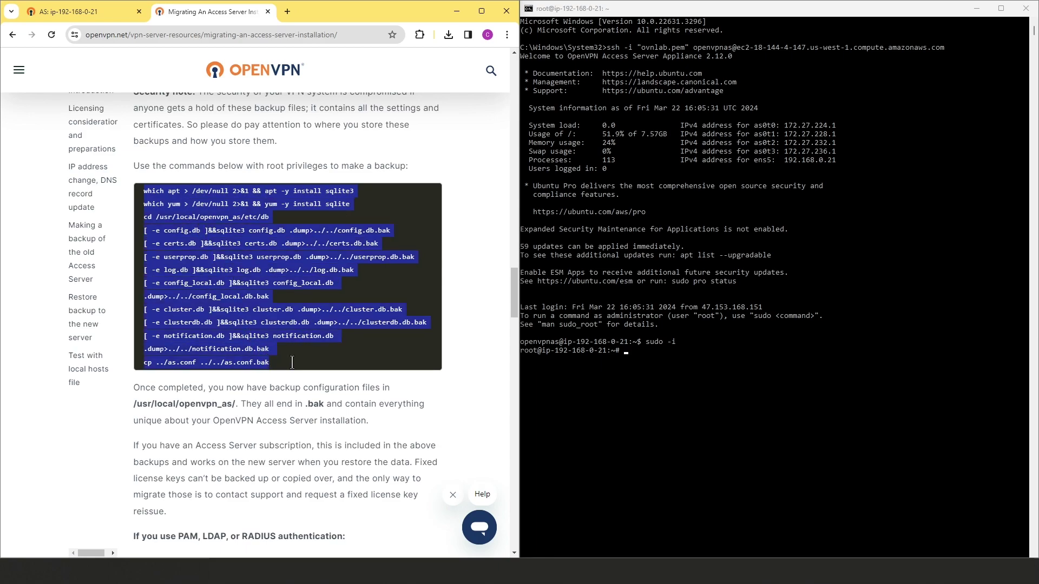
click(627, 350)
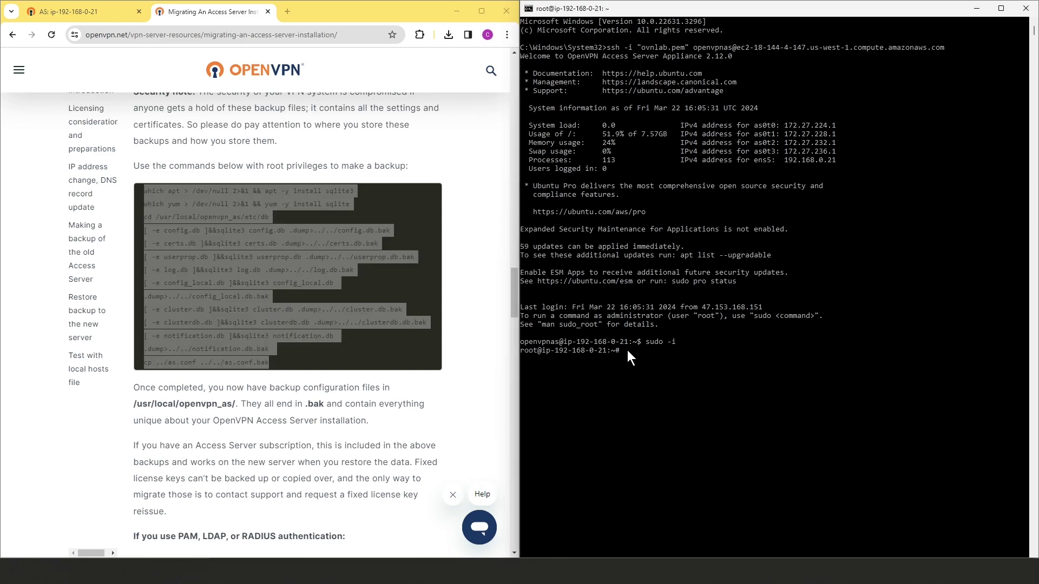
right_click(628, 350)
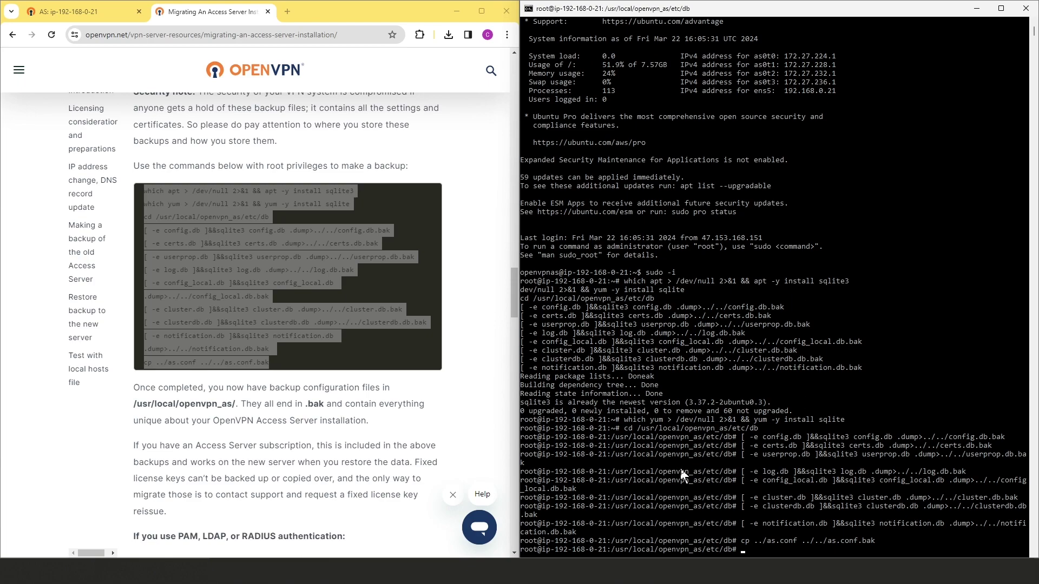
scroll(744, 429, down, 5)
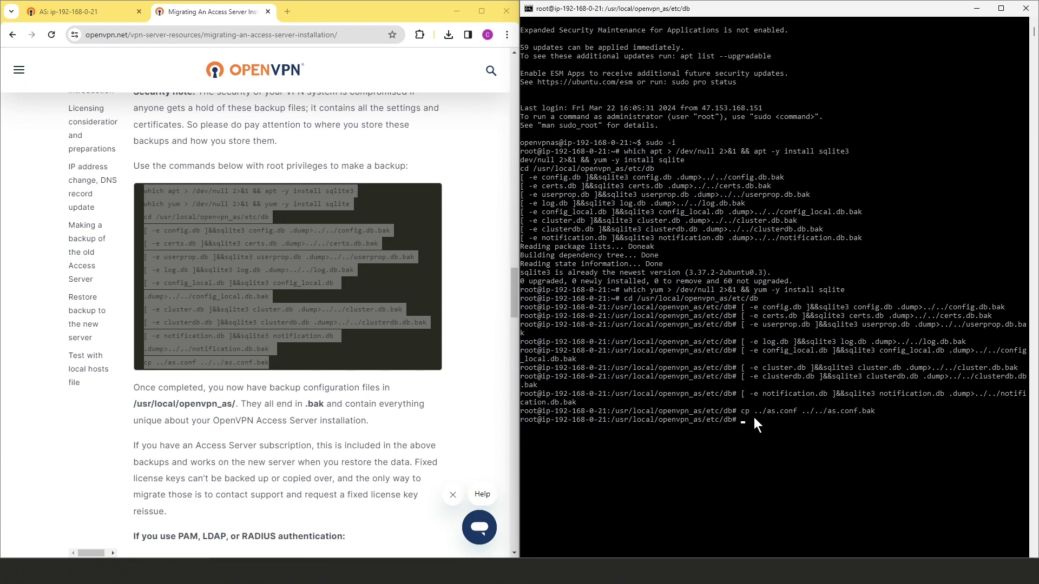
scroll(741, 397, down, 1)
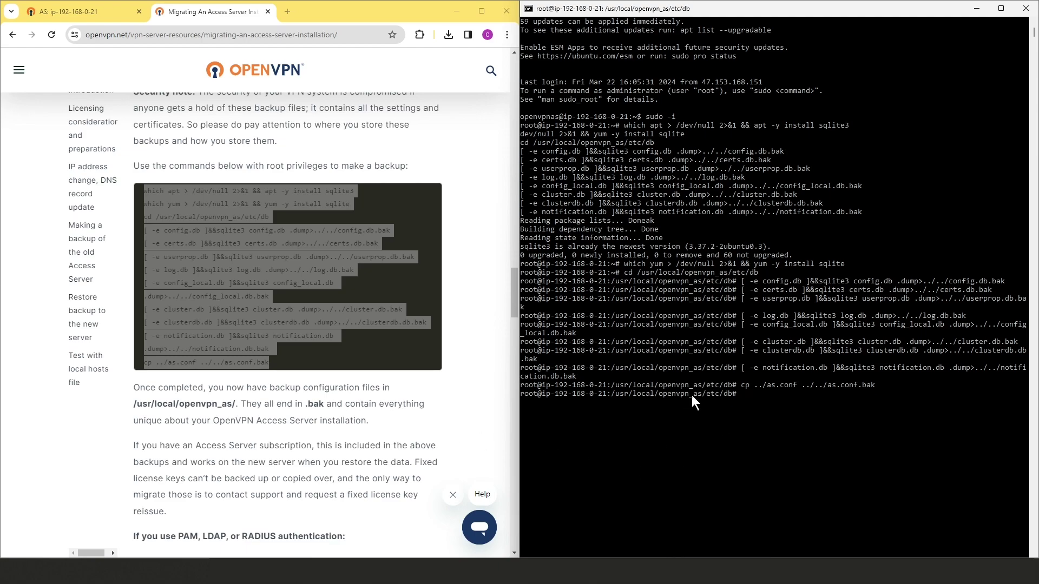
drag(700, 394, 612, 394)
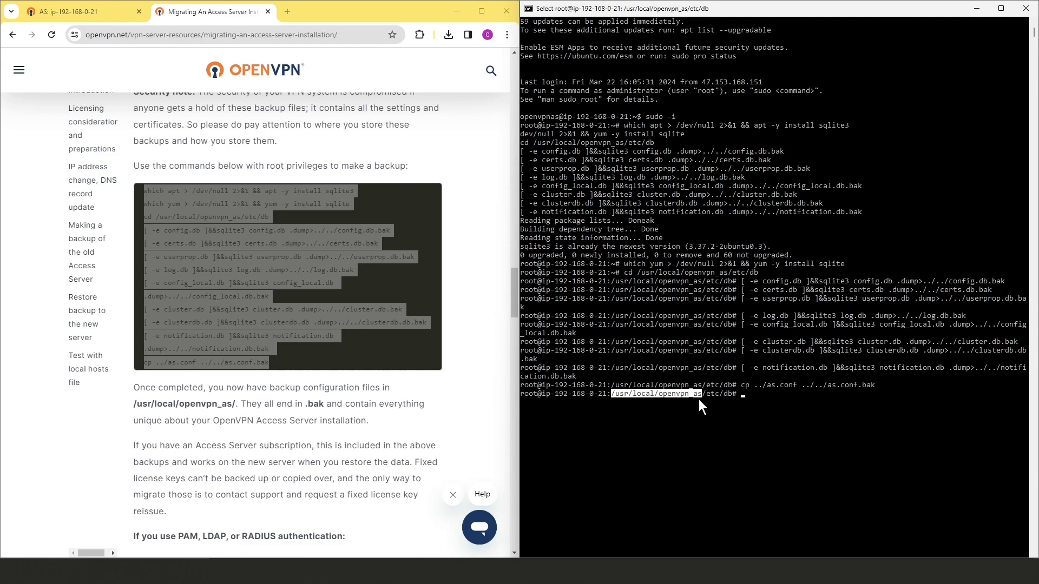
click(698, 476)
- Switch to WinSCP and set up a new SFTP session to host 18.144.4.147 with user name openvpnas
click(726, 581)
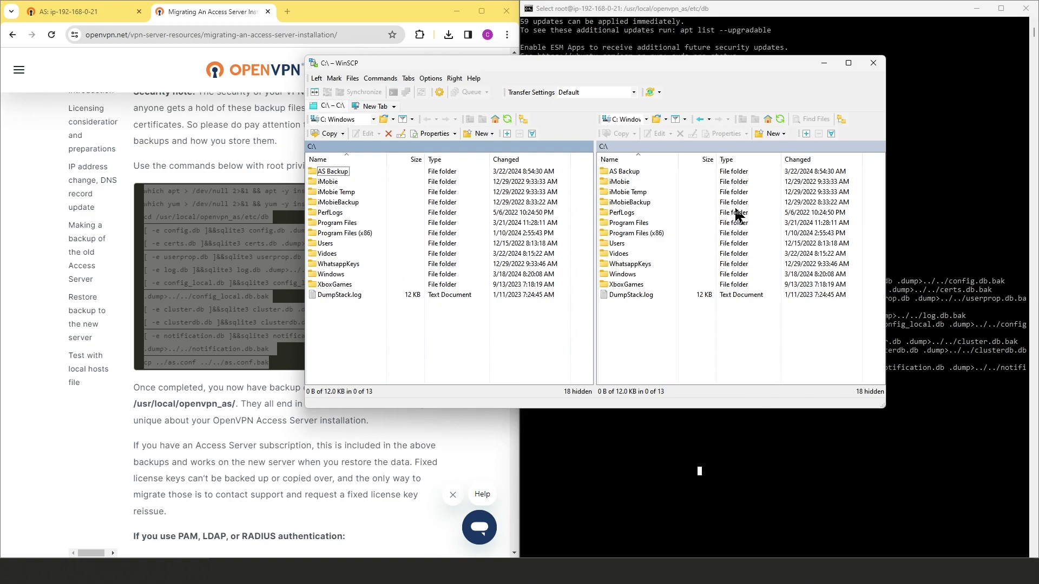
drag(620, 59, 595, 95)
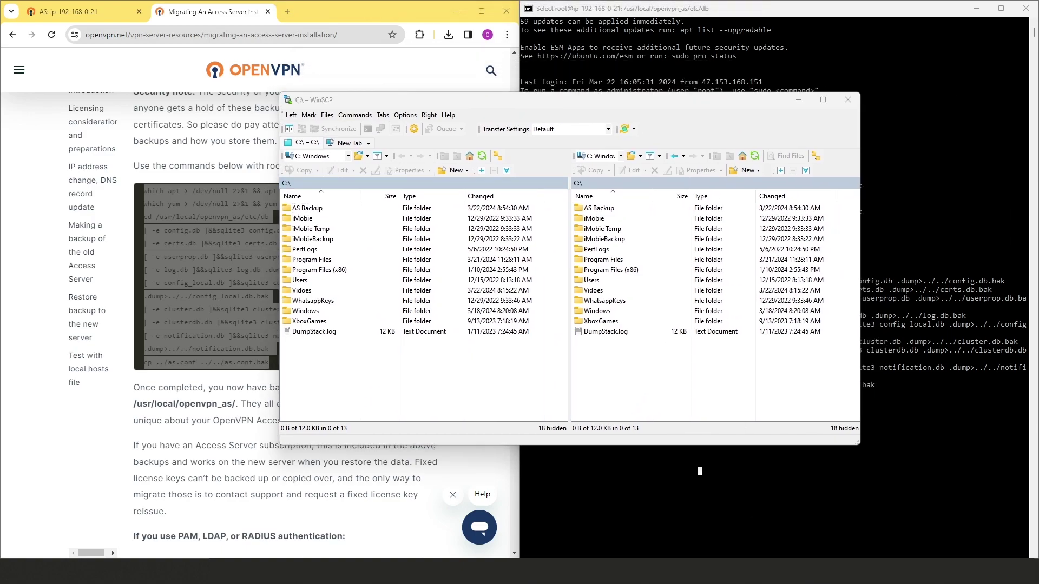
click(350, 143)
text(18.144.4.147)
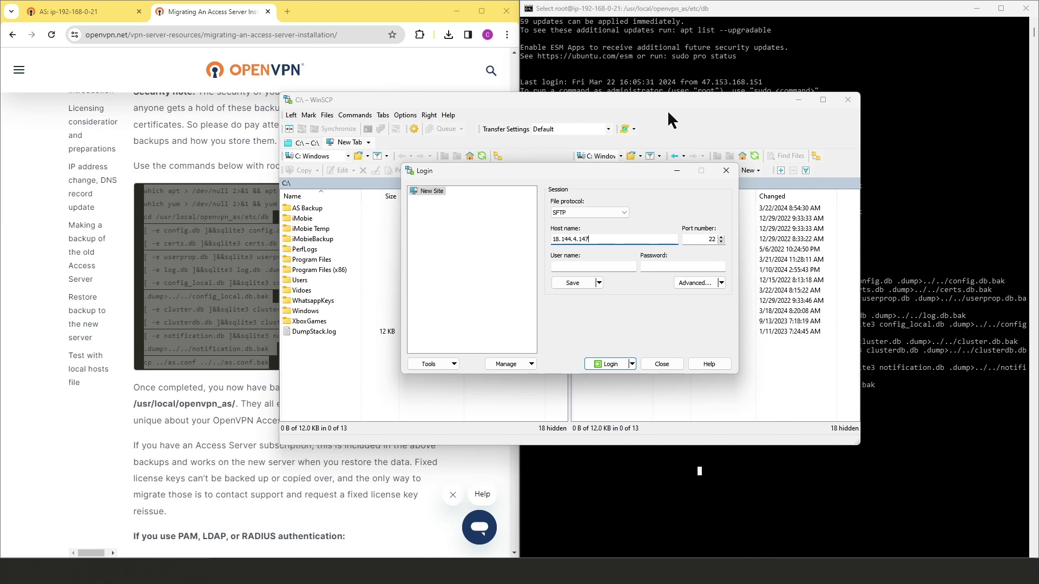
click(574, 266)
text(openvpnas)
- Choose the private key file in the session's advanced SSH authentication settings, and log in to the server
click(721, 282)
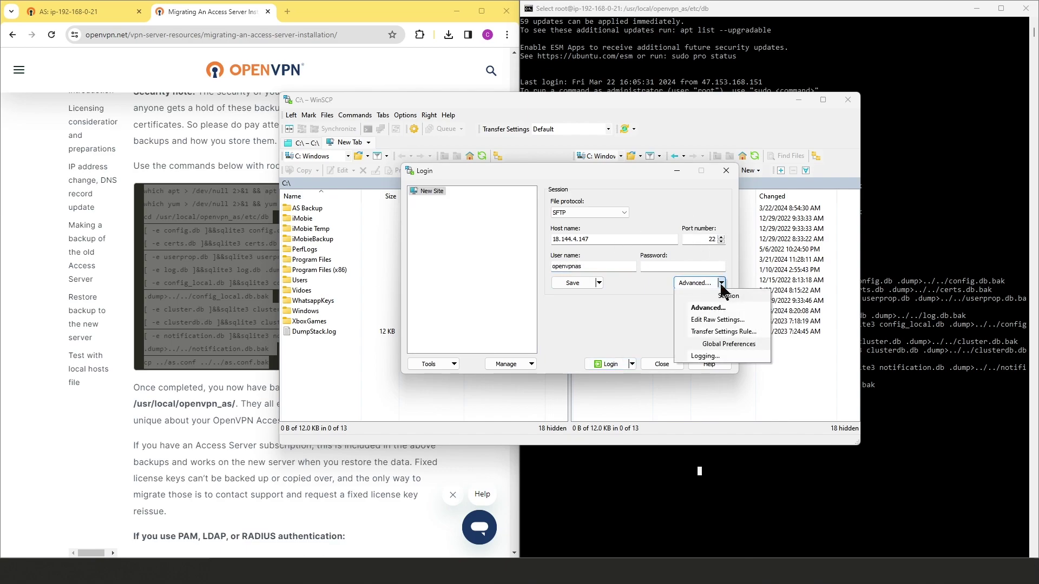
click(699, 307)
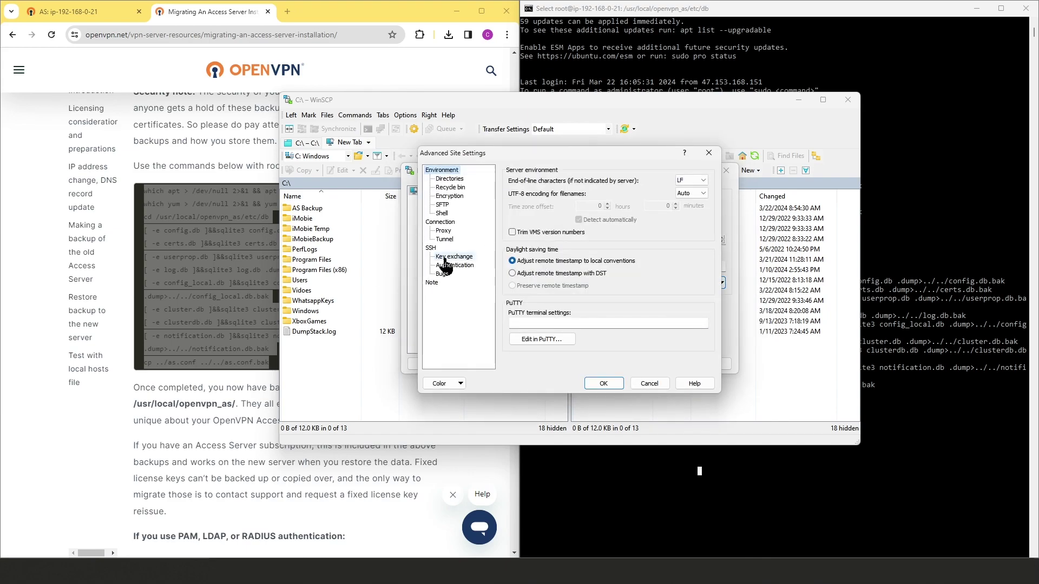
click(451, 267)
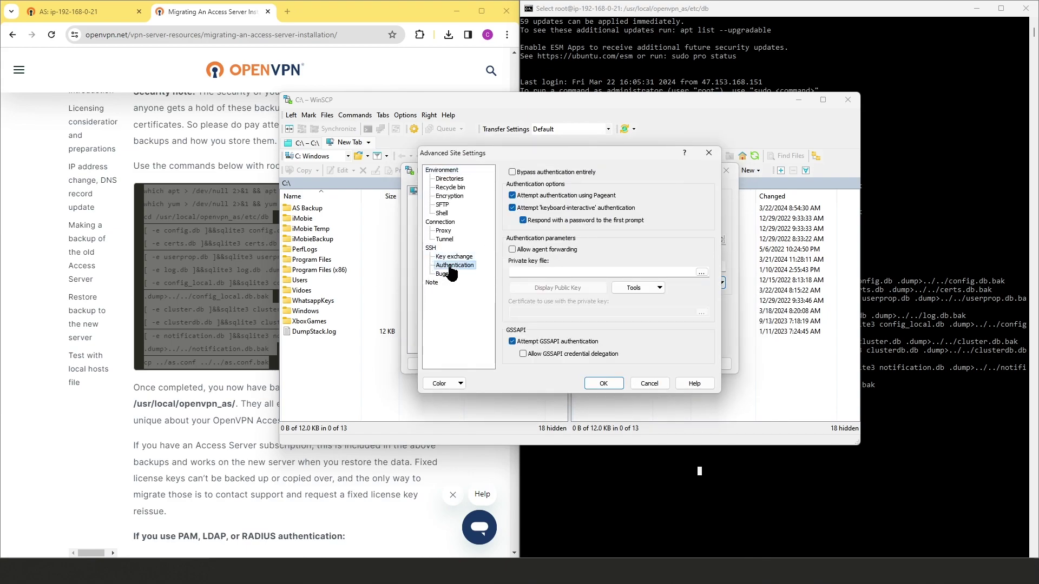
click(701, 272)
double_click(469, 254)
click(603, 383)
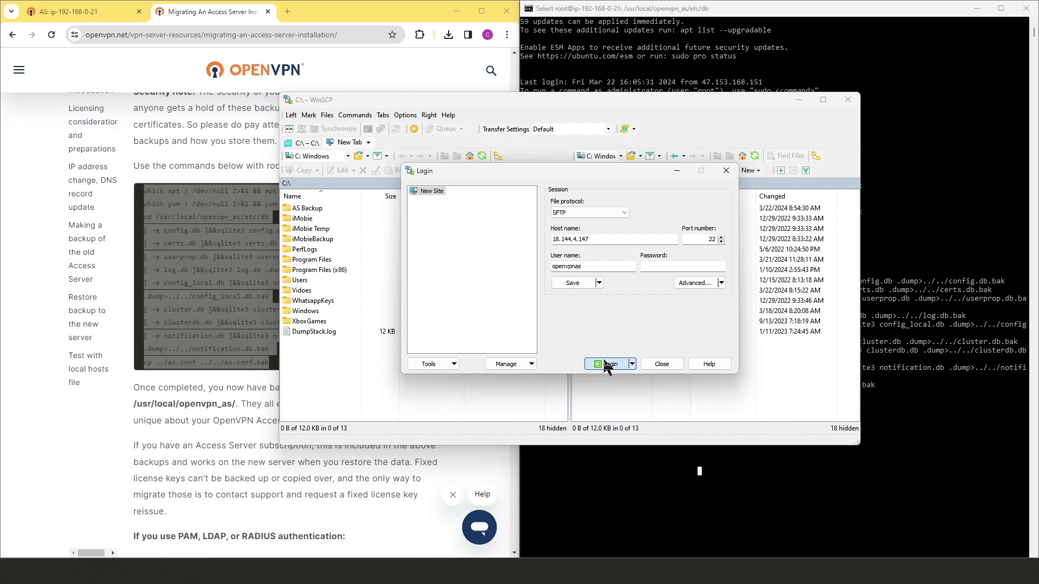
click(607, 365)
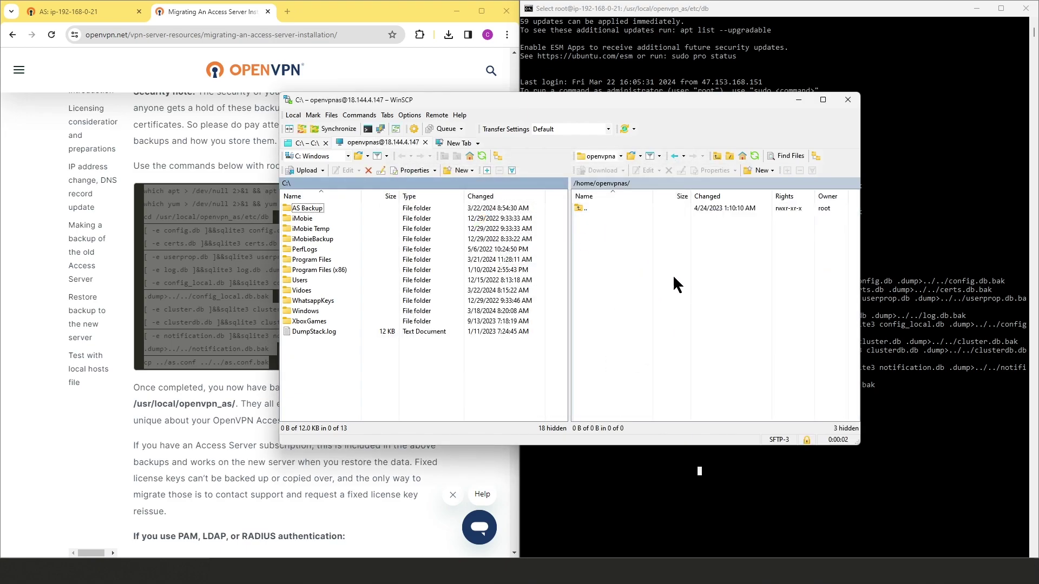
- Browse the remote server from the home directory to /usr/local/openvpn_as
double_click(587, 207)
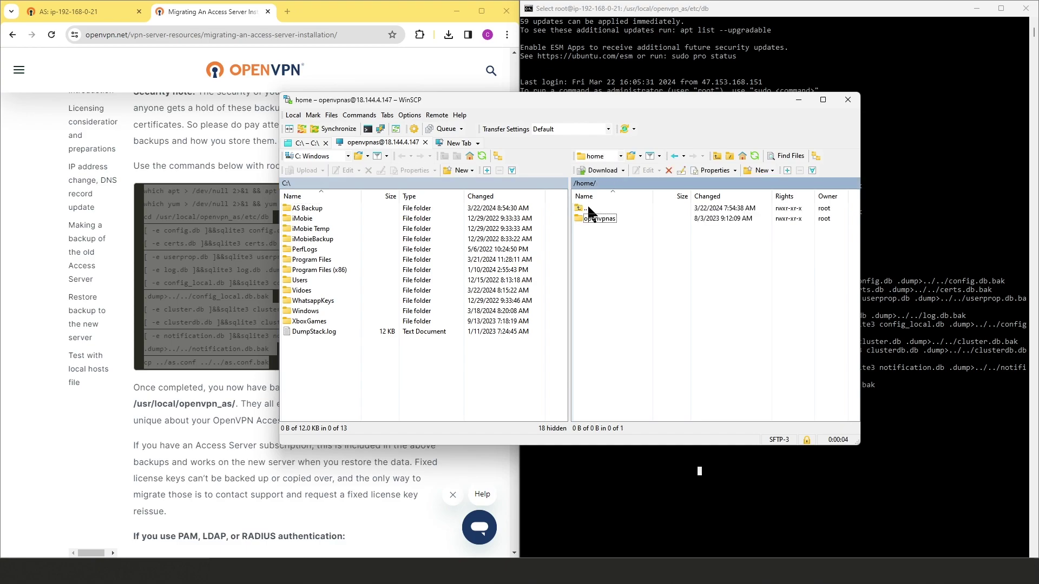
double_click(591, 209)
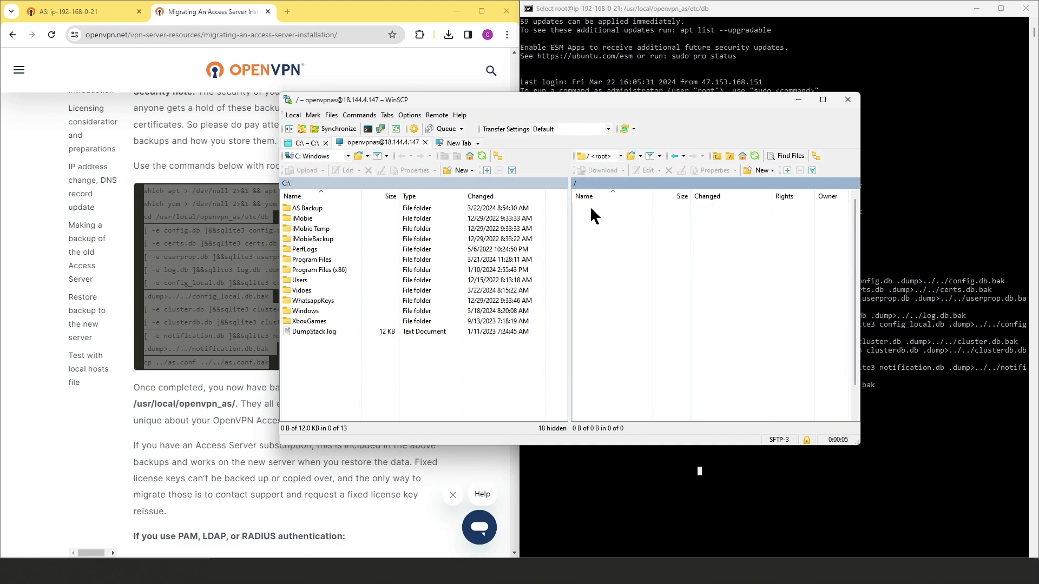
scroll(595, 401, down, 1)
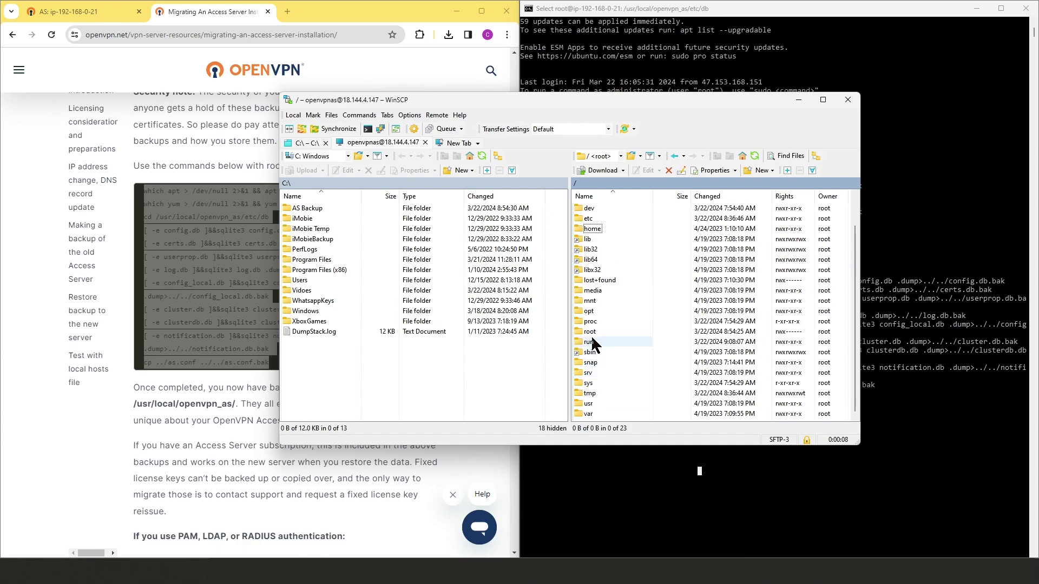
double_click(595, 405)
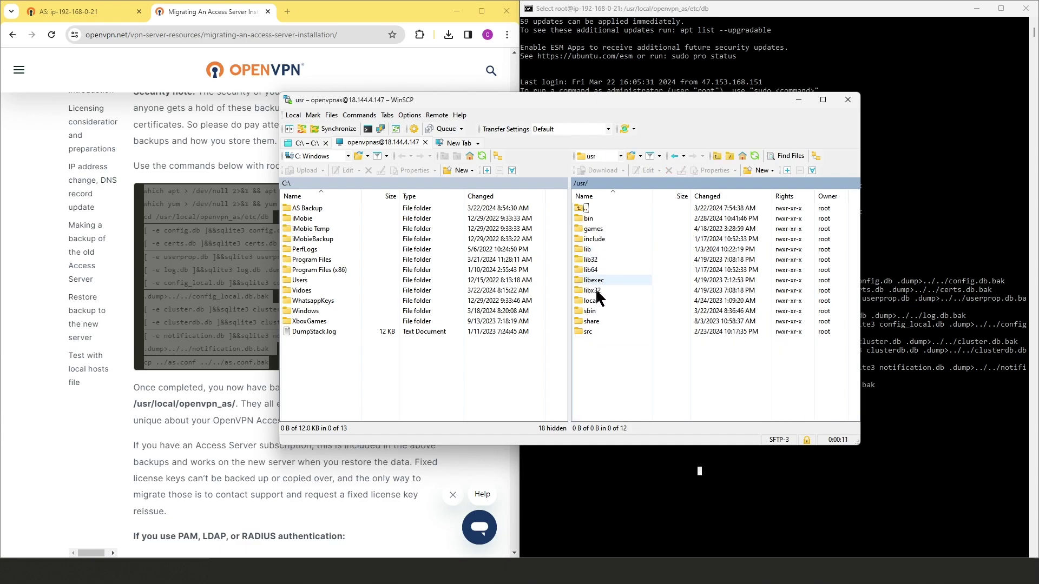
double_click(595, 301)
double_click(593, 281)
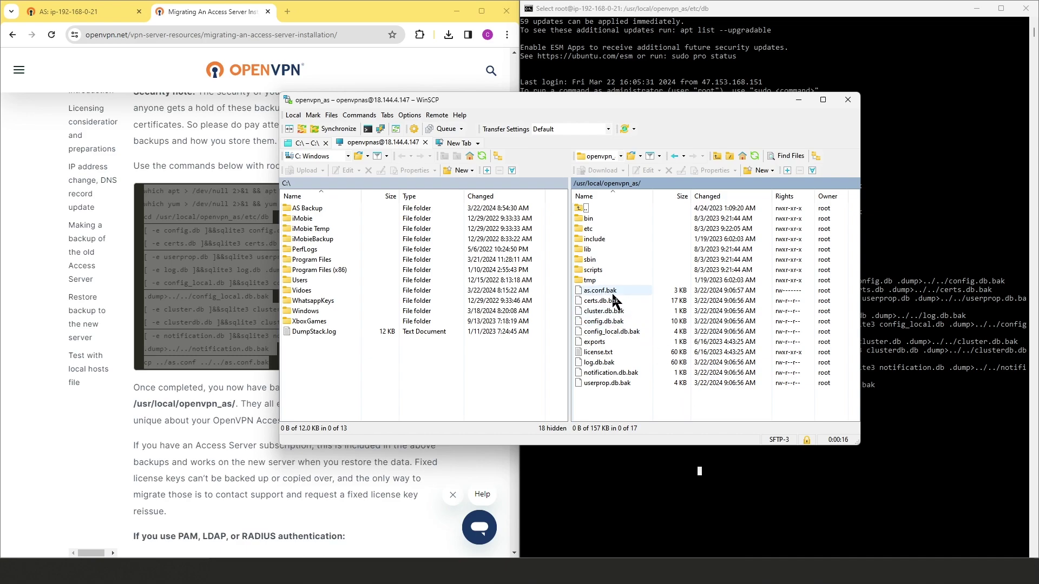
- Download the .bak files from /usr/local/openvpn_as to C:\AS Backup, leaving out exports and license.txt and skipping as.conf.bak
click(606, 291)
click(607, 301)
click(605, 311)
click(603, 321)
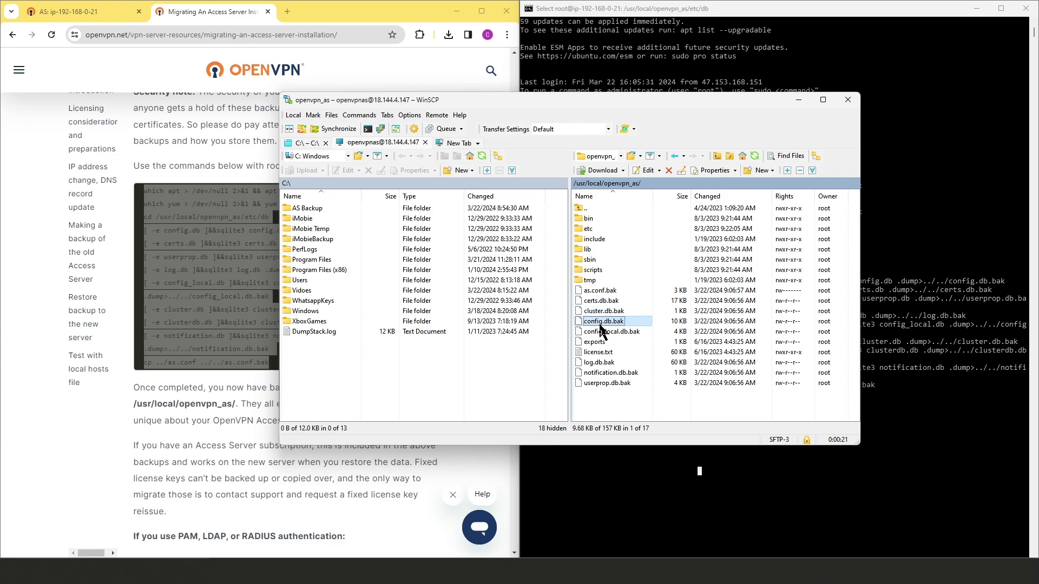
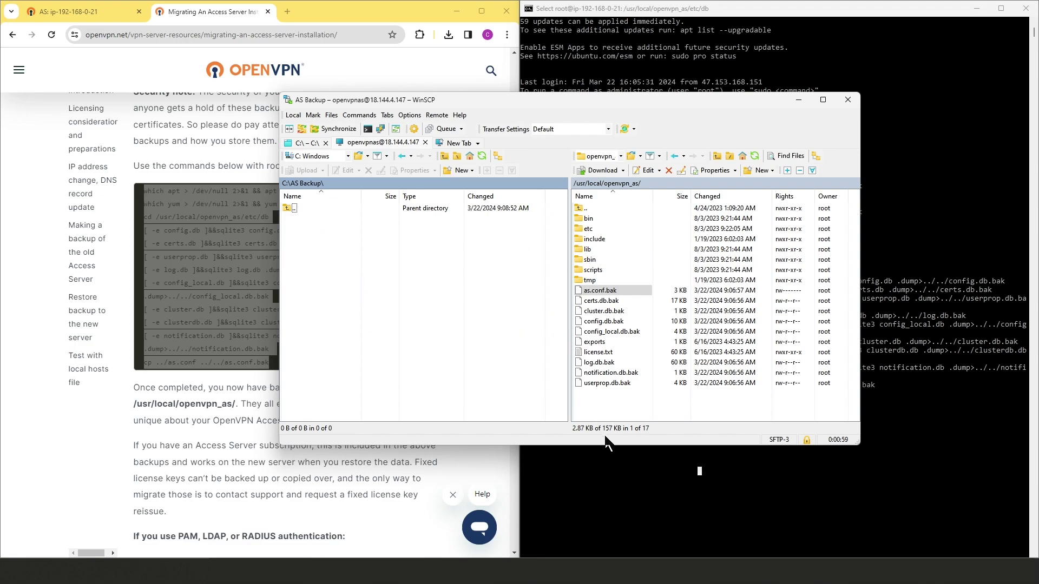
shift+click(606, 382)
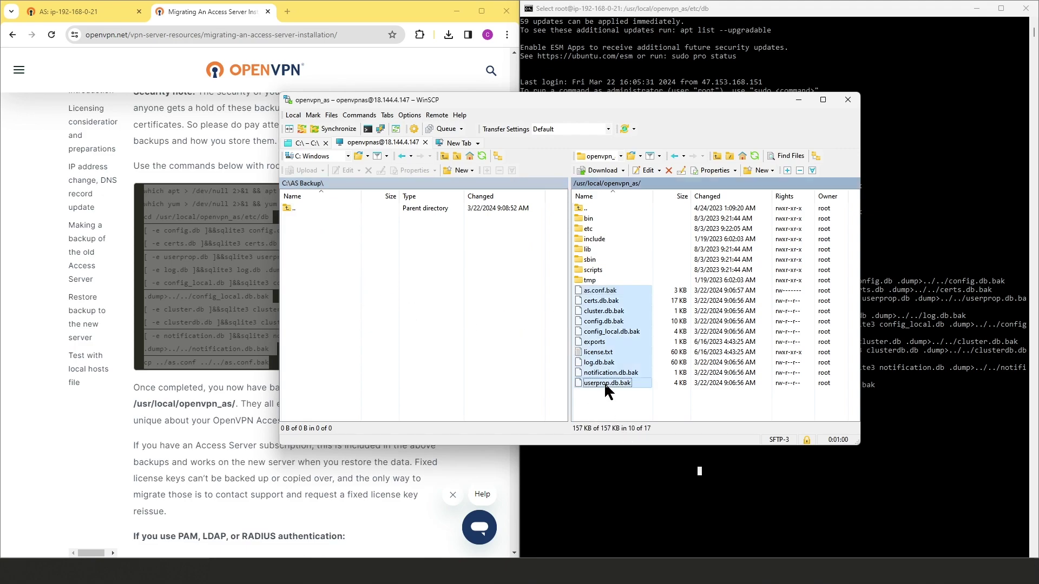
ctrl+click(599, 353)
ctrl+click(594, 342)
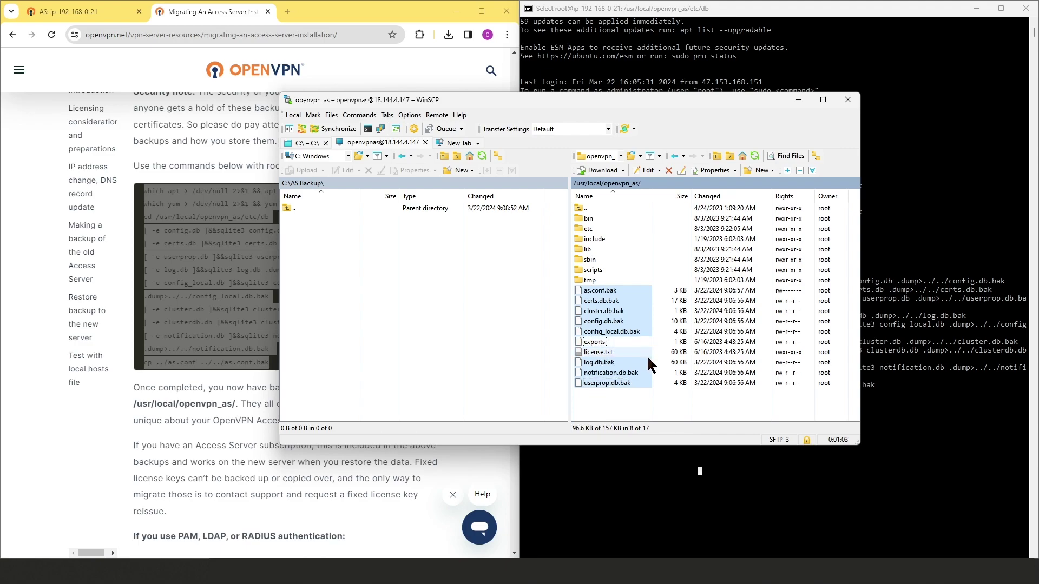
click(596, 170)
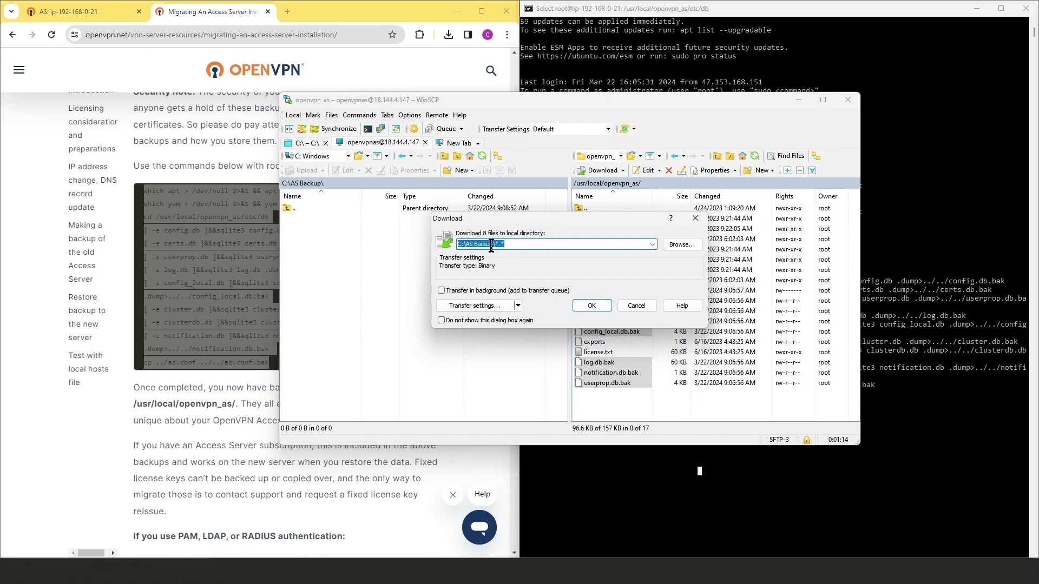
click(592, 307)
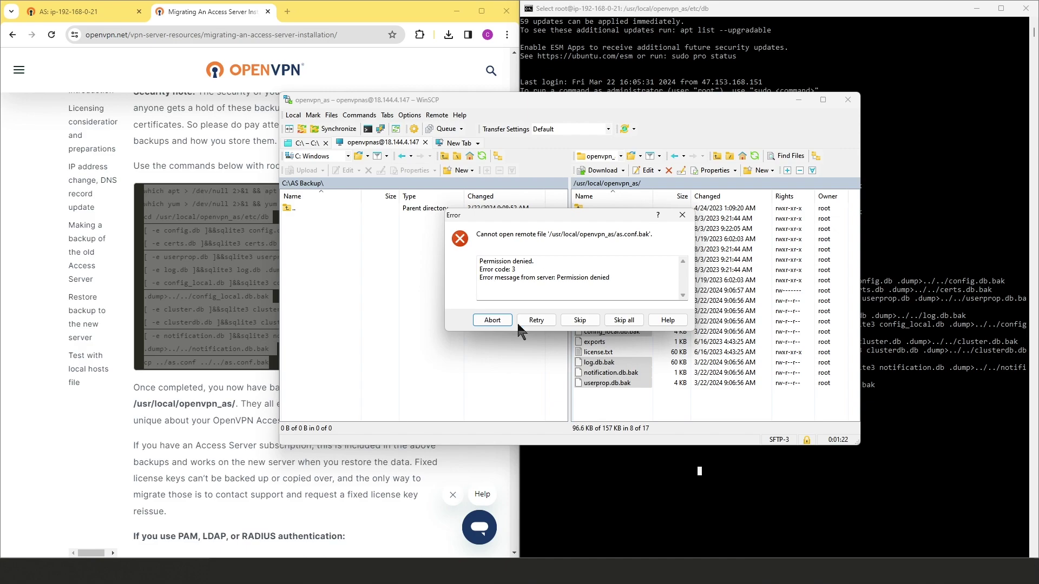
click(577, 320)
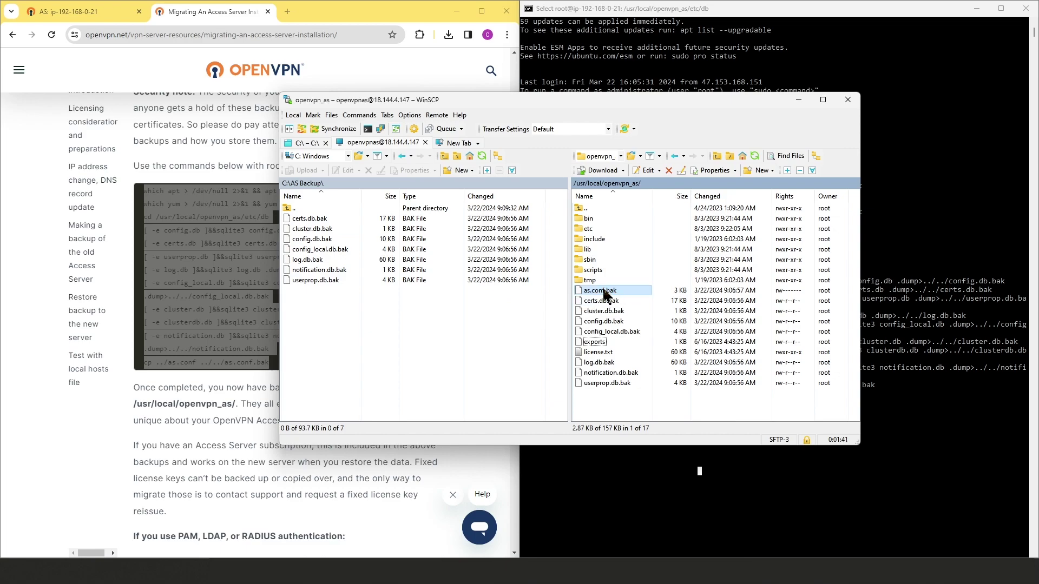
- Minimise WinSCP, return to the root user's home directory in the terminal, and clear the terminal screen
click(799, 101)
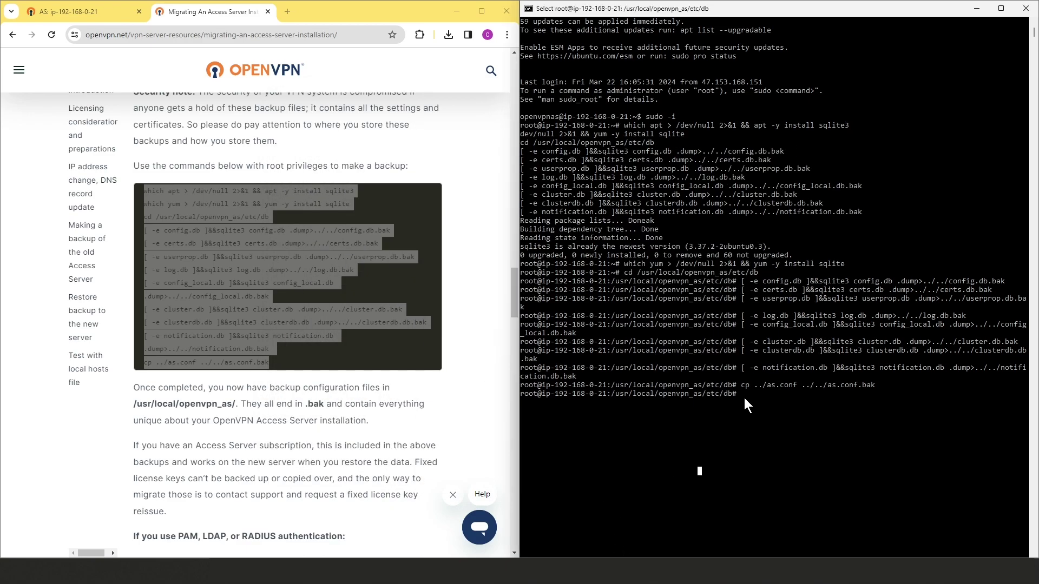
key(Escape)
text(cd\)
key(Return)
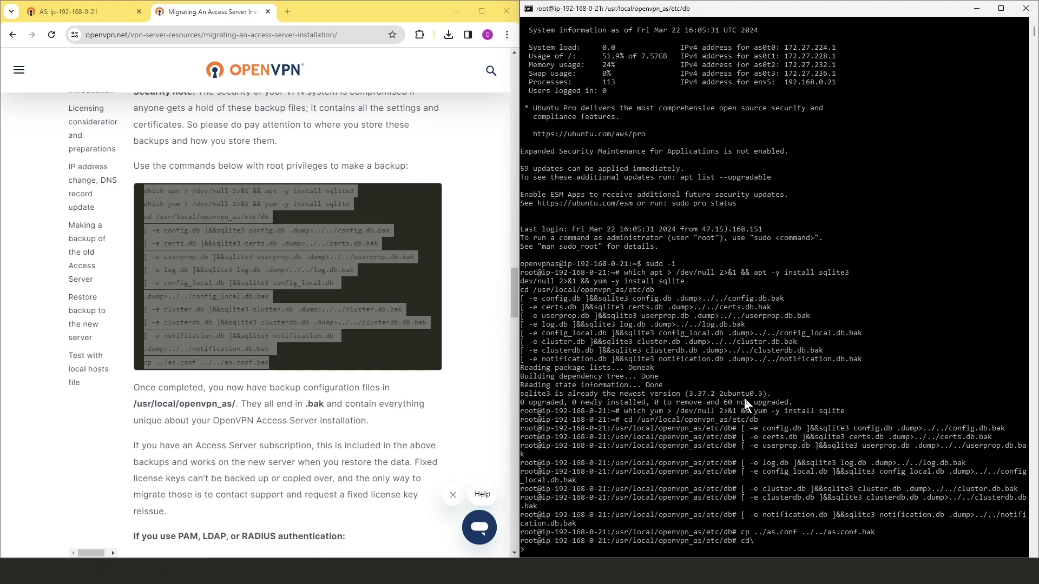
key(Return)
text(clear)
key(Return)
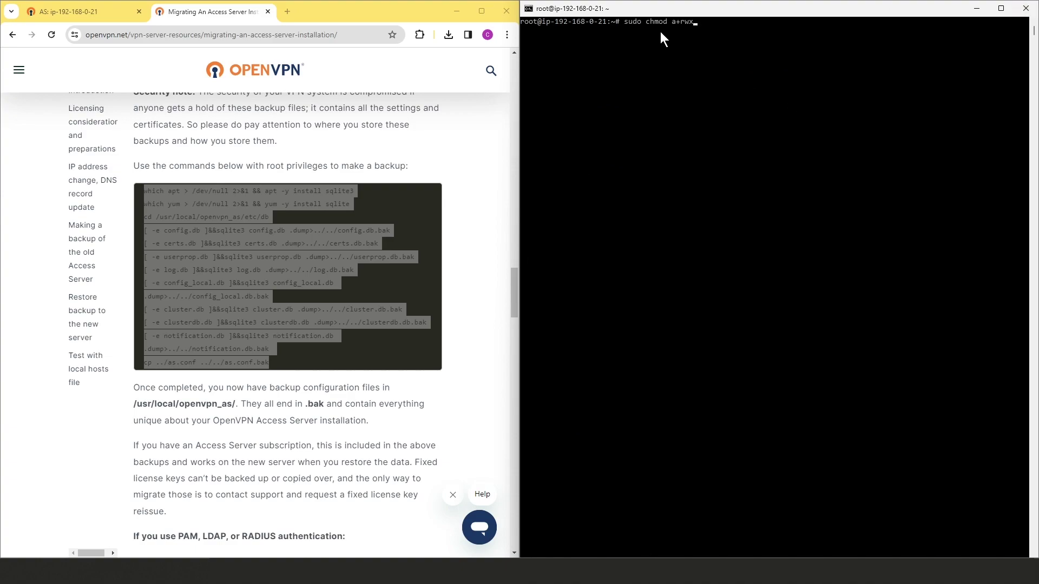
- Run sudo chmod a+rwx /usr/local/openvpn_as/as.conf.bak in the root shell, checking the file name in WinSCP placed beside the terminal
text(sudo chmod a+rwx /usr/local/openvpn_as/)
click(719, 581)
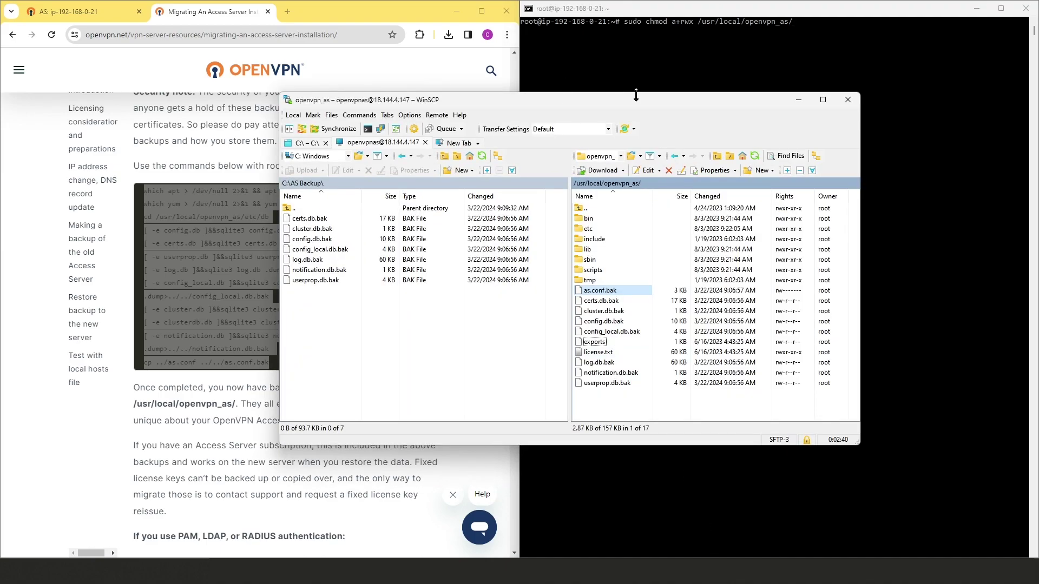
drag(641, 97, 293, 73)
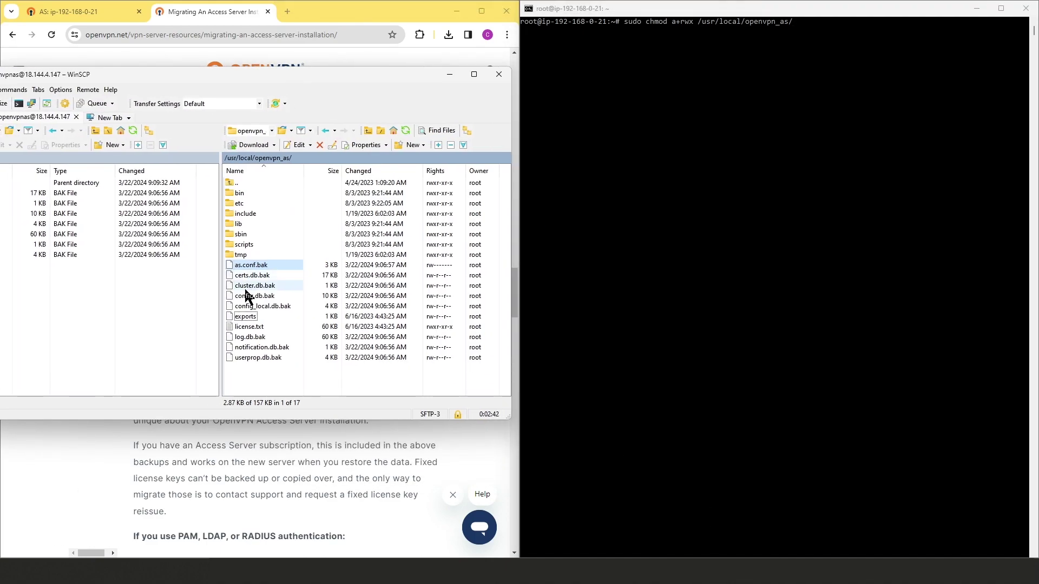
click(800, 31)
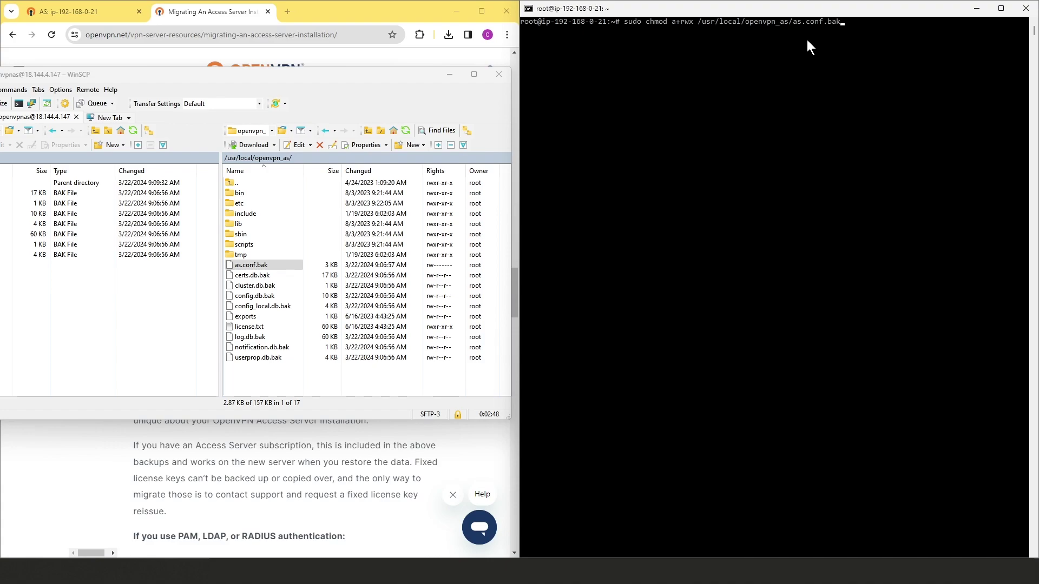
key(Return)
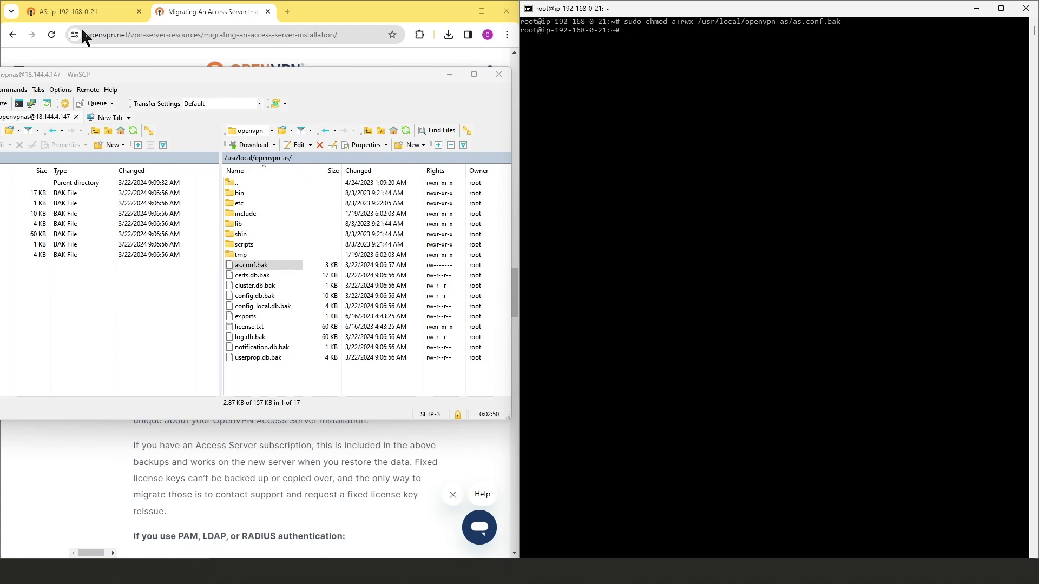
- Download as.conf.bak to C:\AS Backup with WinSCP, and check the local backup files from as.conf.bak to userprop.db.bak
click(316, 77)
drag(317, 84, 724, 65)
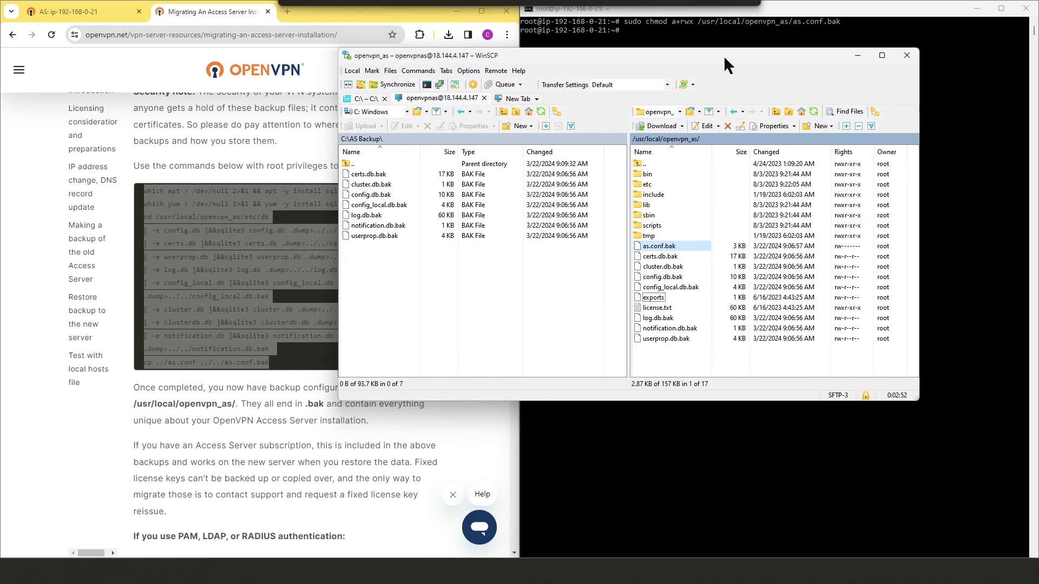
click(670, 247)
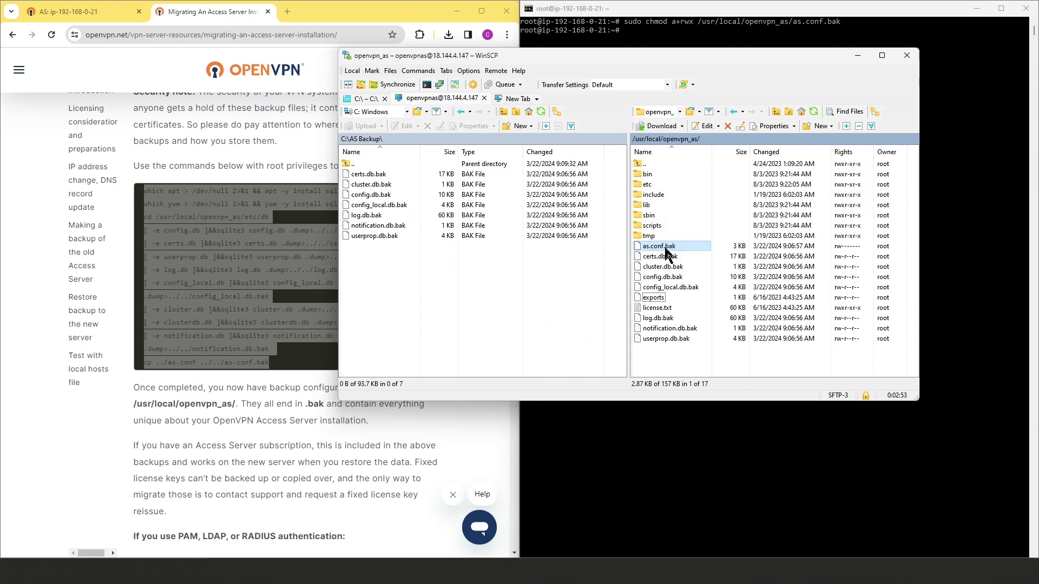
click(652, 127)
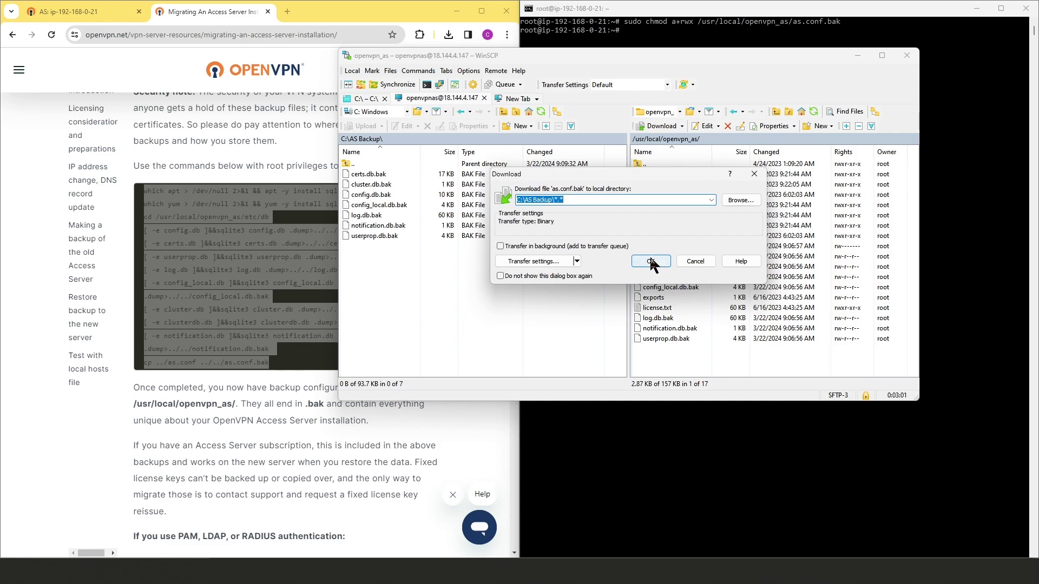
click(651, 260)
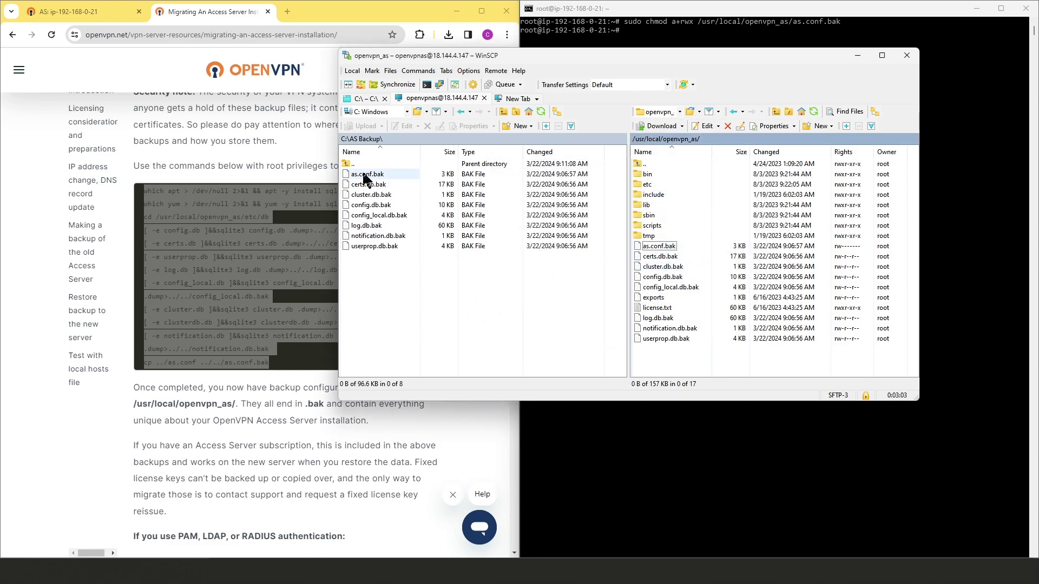
click(363, 173)
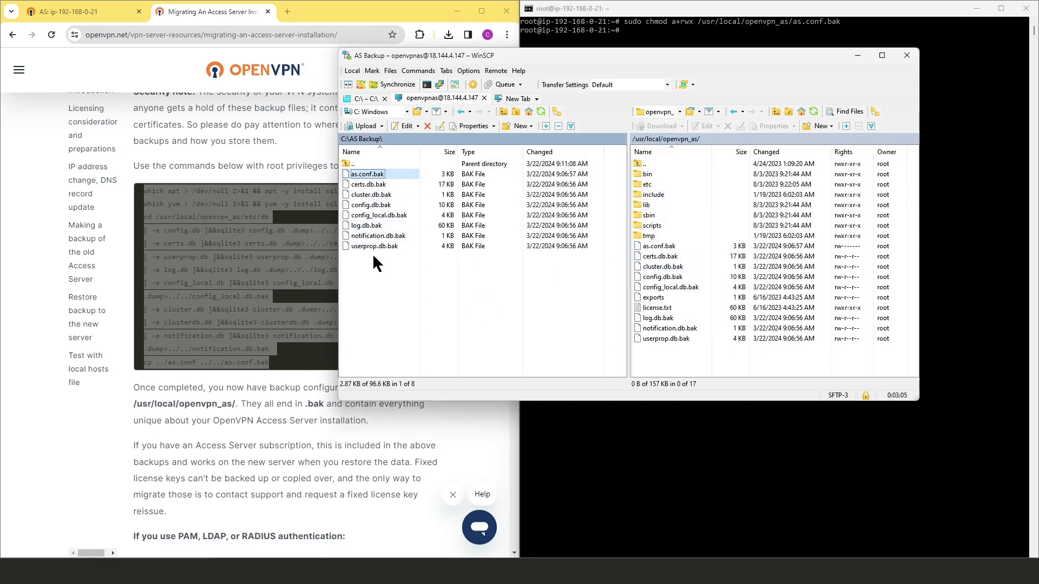
shift+click(370, 246)
click(414, 279)
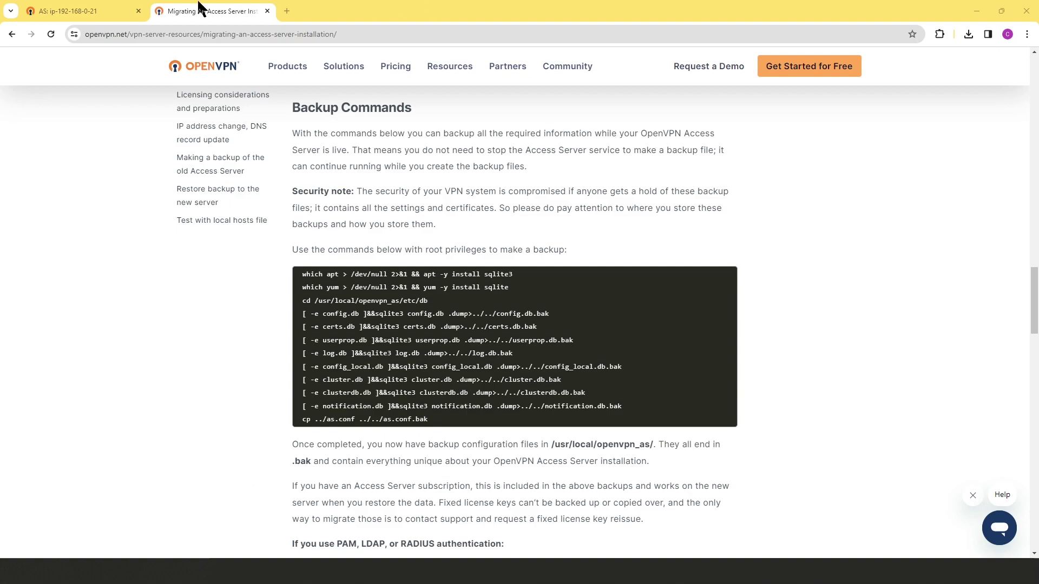
click(286, 11)
text(https://52.53.176.205/admin/)
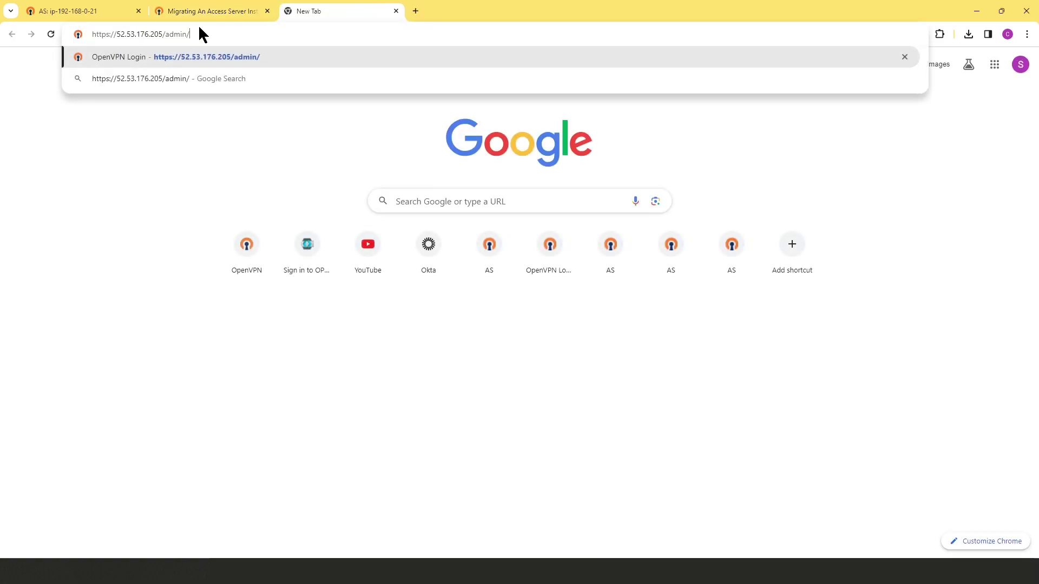
key(Return)
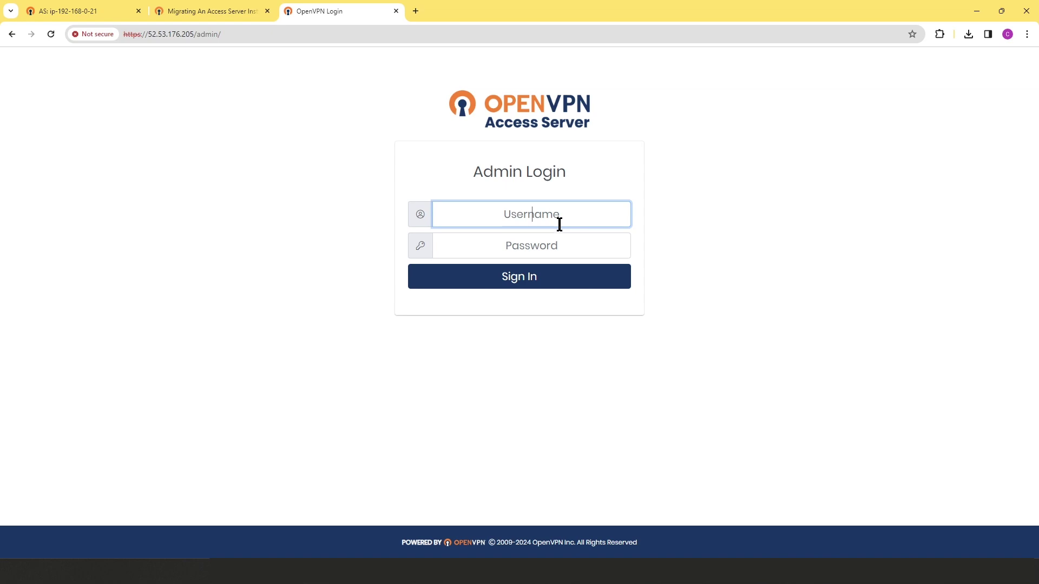
- Sign in to the new server's admin page as openvpn with the account password, and agree to the End User License Agreement
text(openvpn)
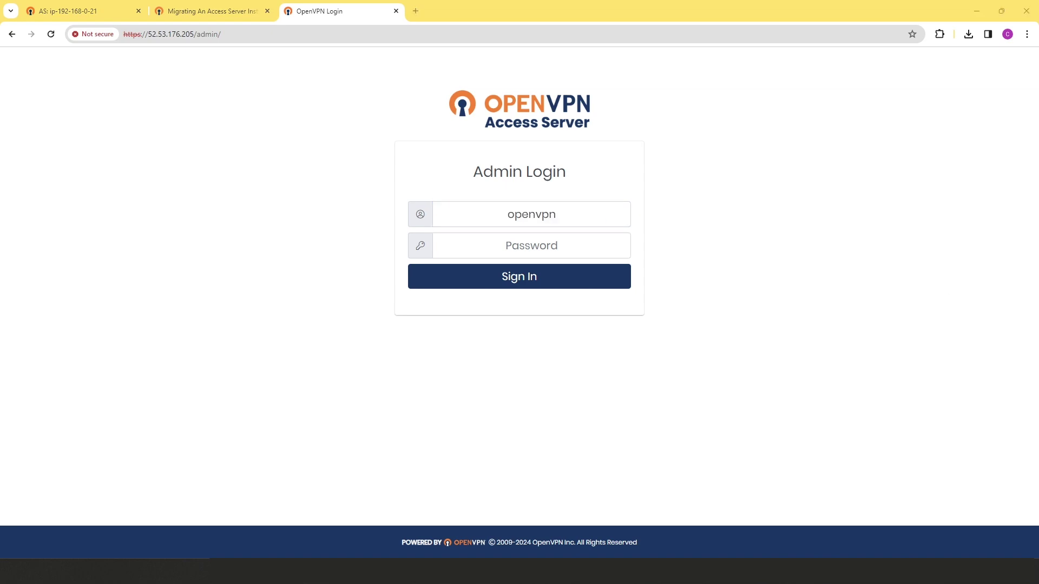
click(549, 249)
key(ctrl+v)
click(527, 276)
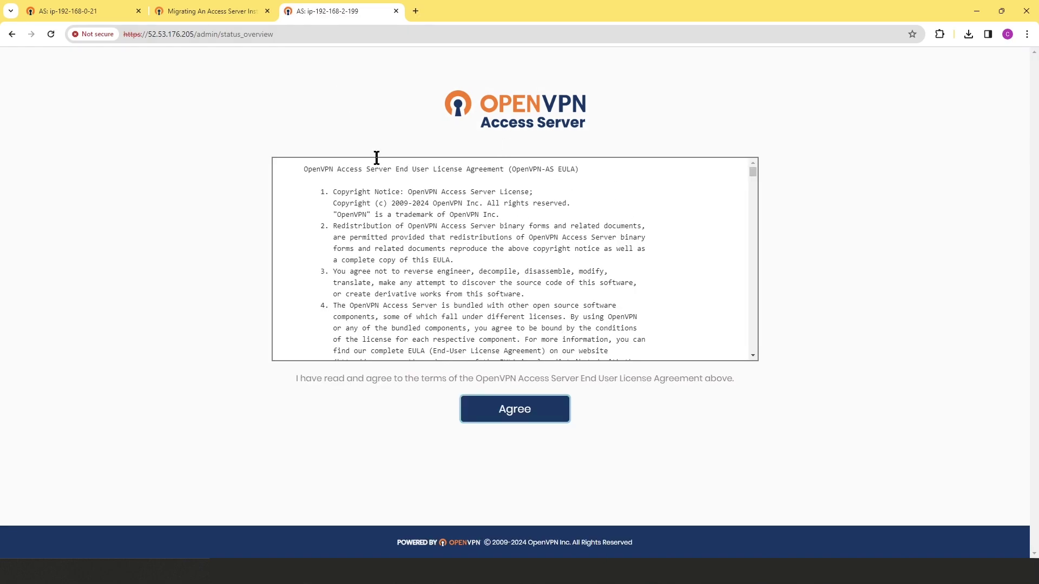
click(510, 416)
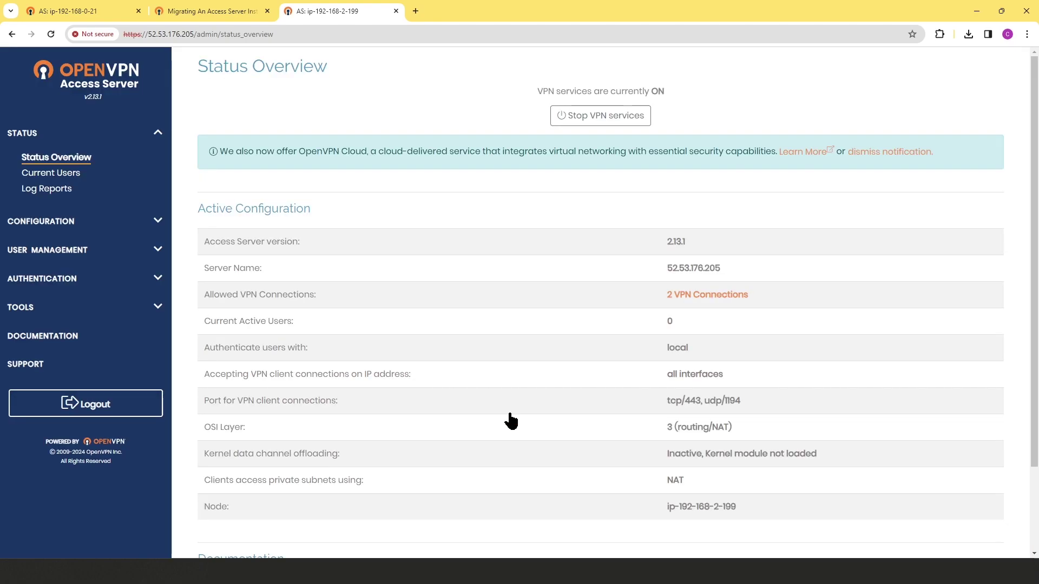
- Review the new server's user permissions, group permissions, authentication settings and status overview
click(96, 221)
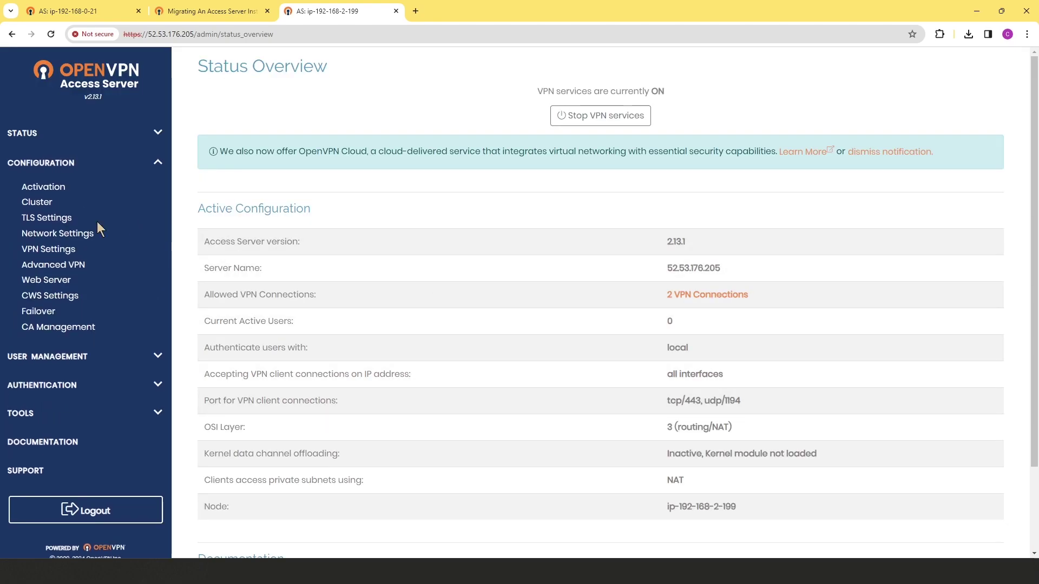
click(42, 353)
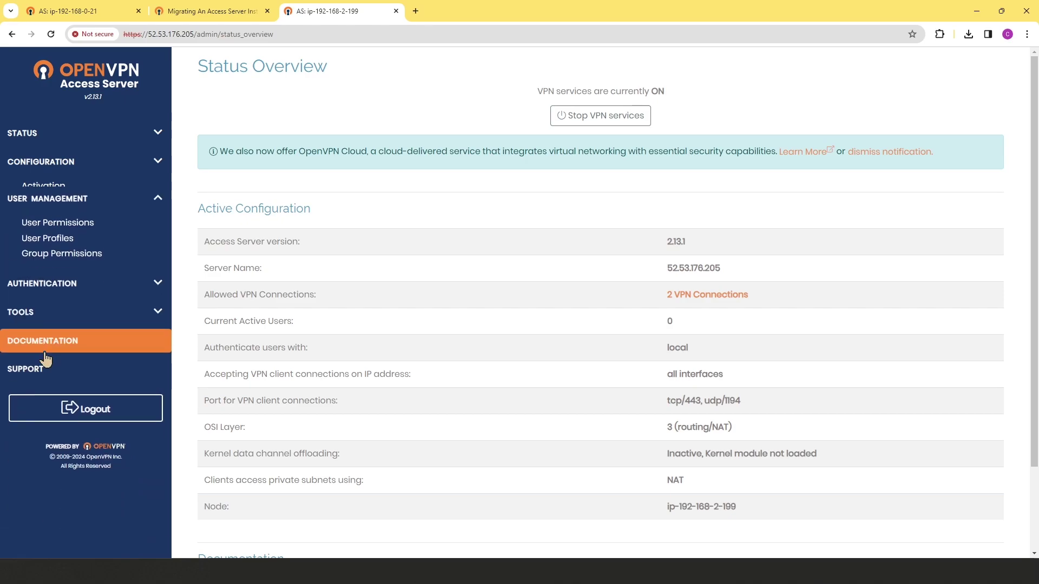
click(46, 215)
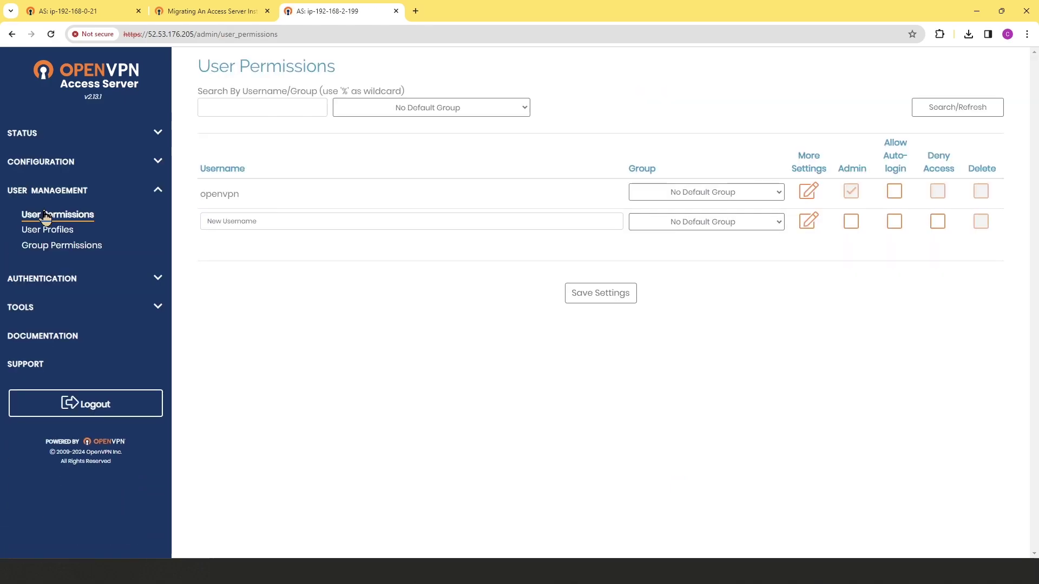
click(33, 246)
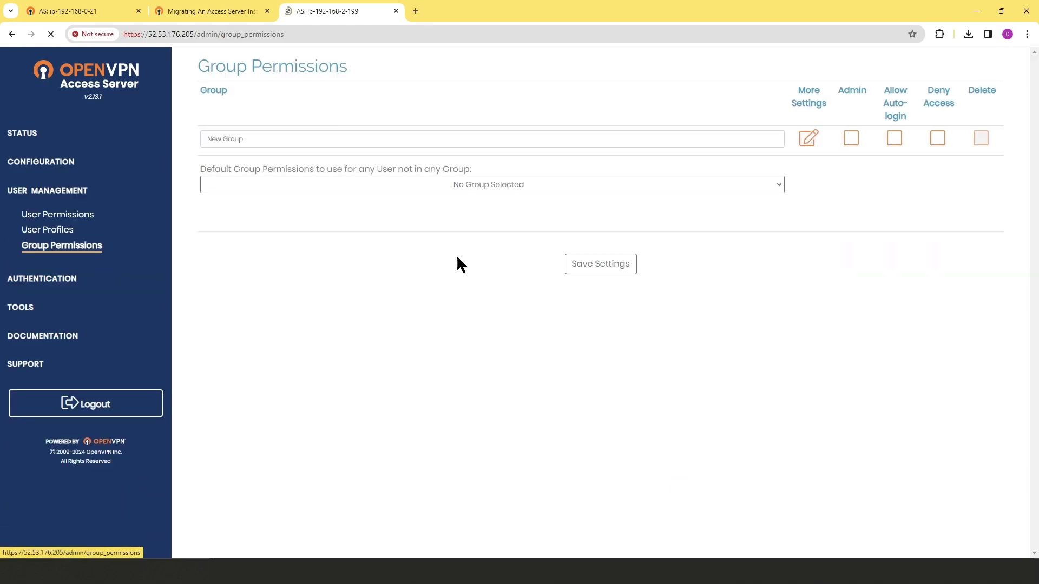
click(127, 279)
click(57, 246)
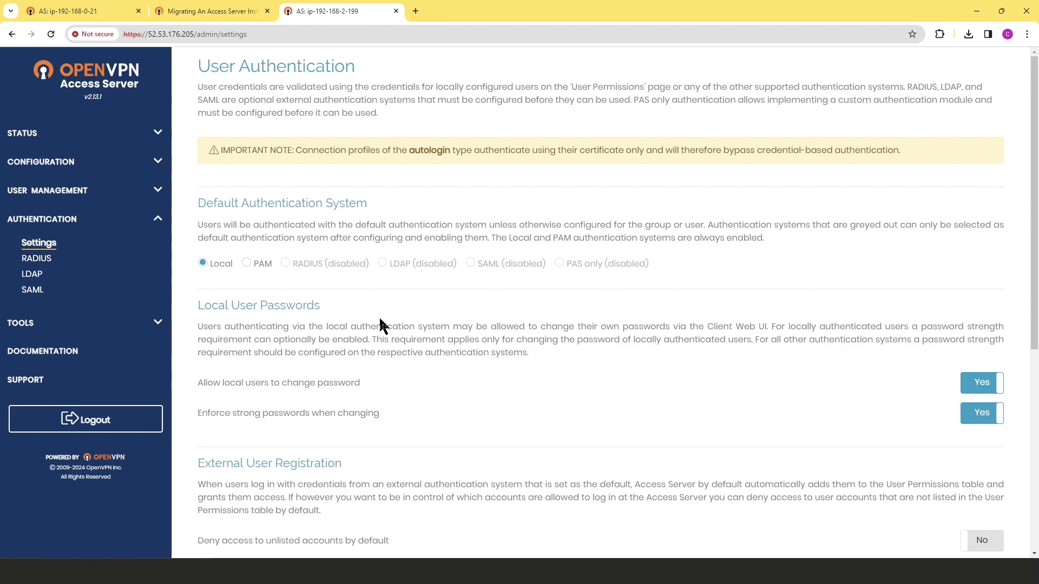
click(157, 217)
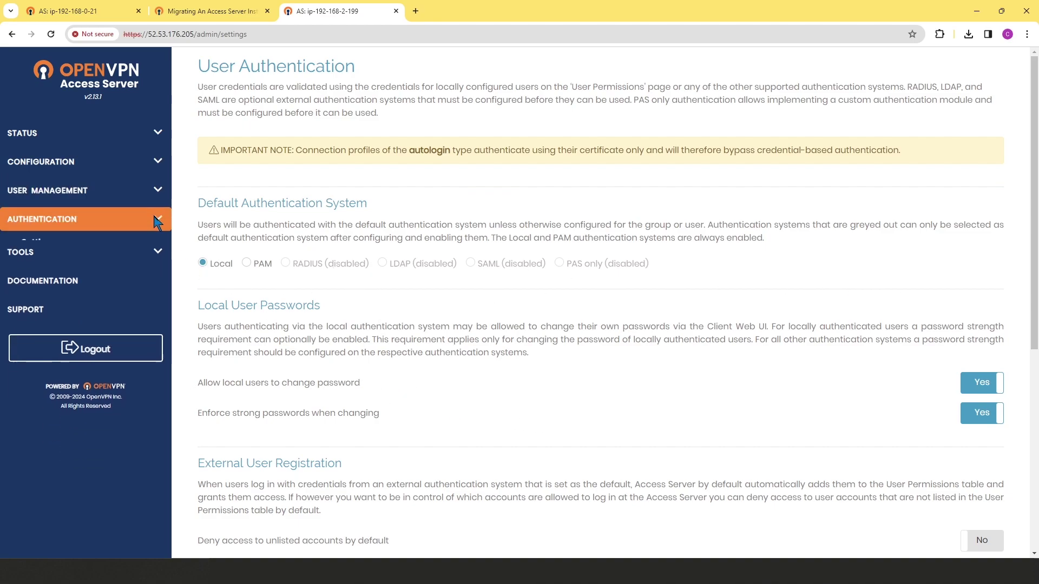
click(125, 139)
click(54, 158)
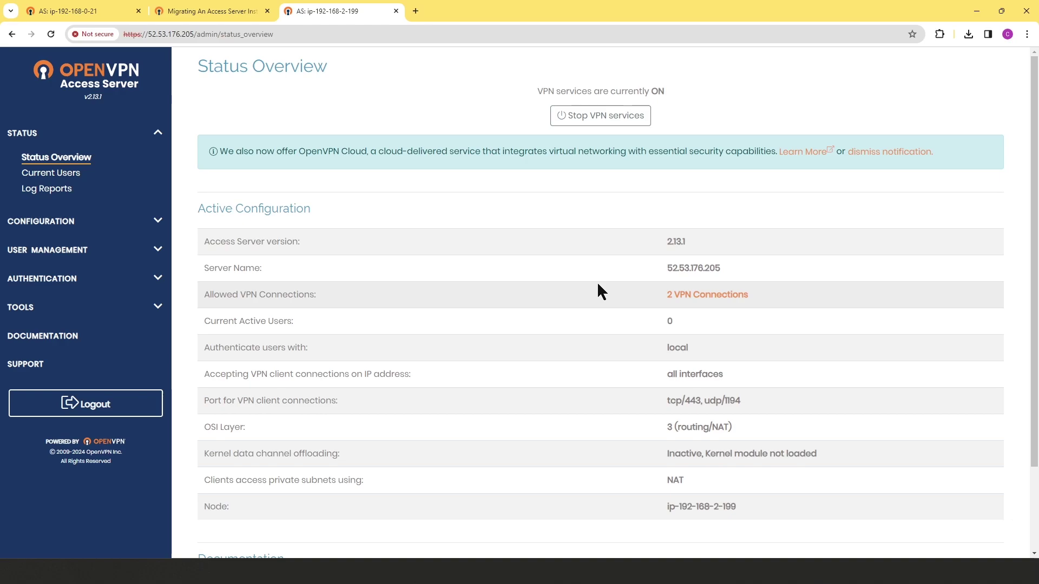
- Read the "Restore backup to the new server" section of the migration guide, including the transfer destination and restore commands
click(199, 11)
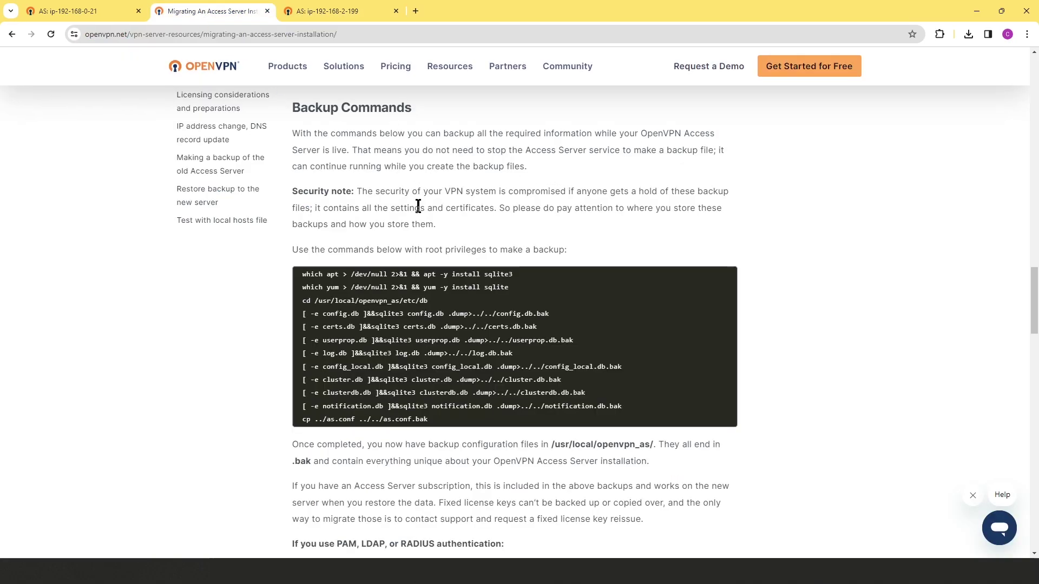
scroll(419, 206, down, 9)
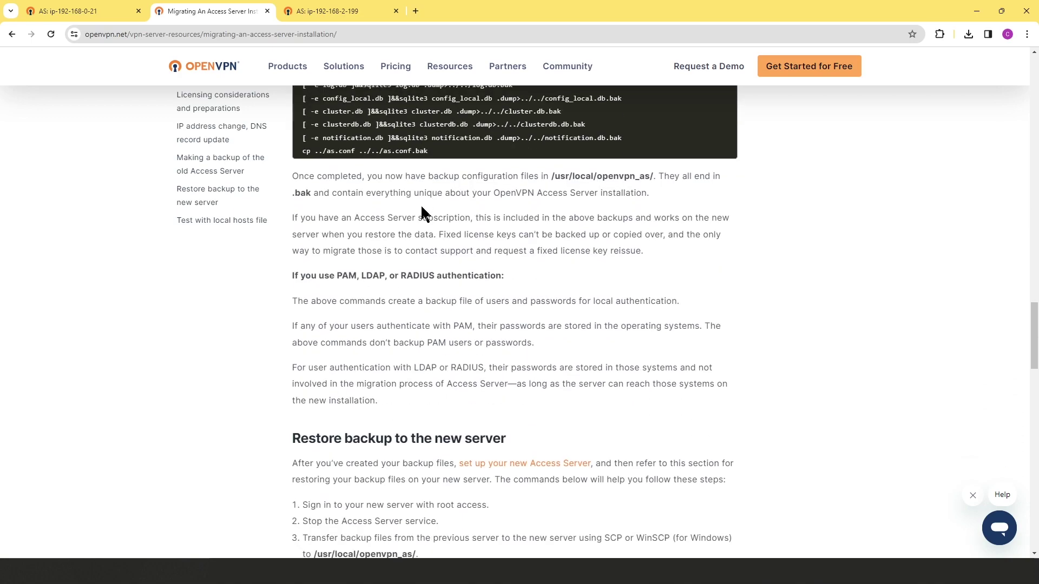
scroll(303, 227, down, 1)
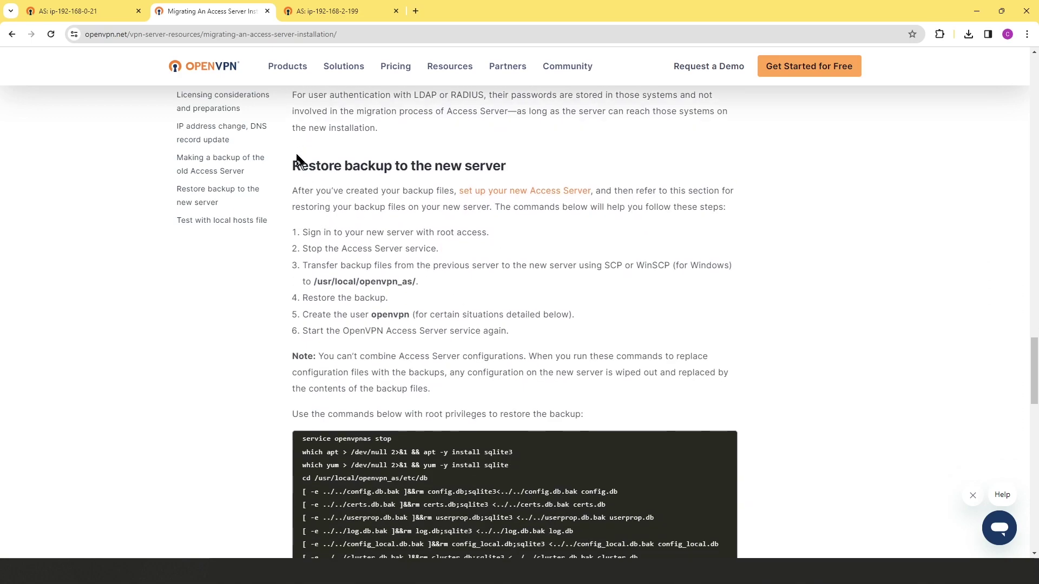
drag(292, 165, 525, 171)
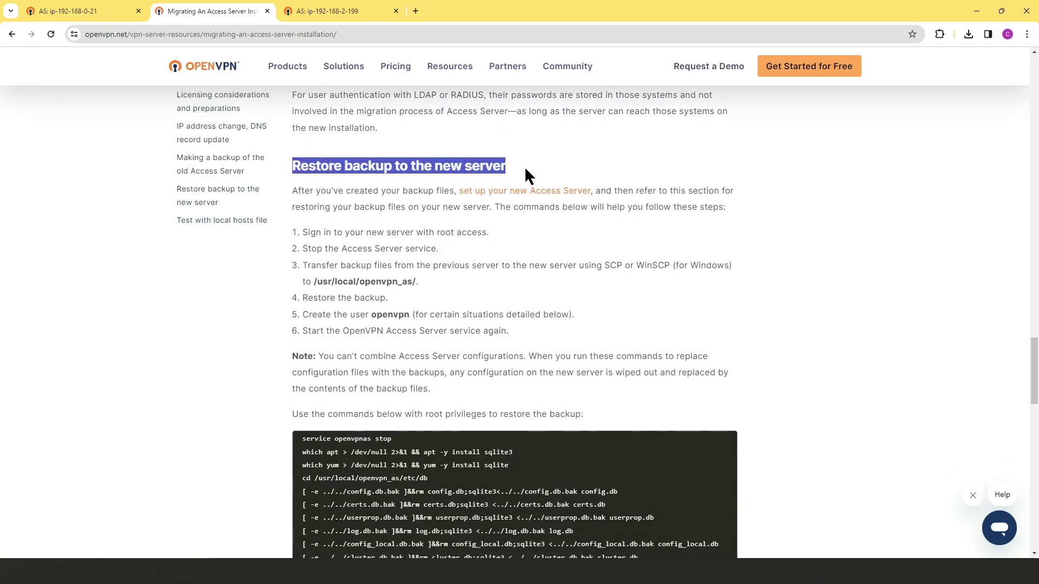
scroll(408, 209, down, 1)
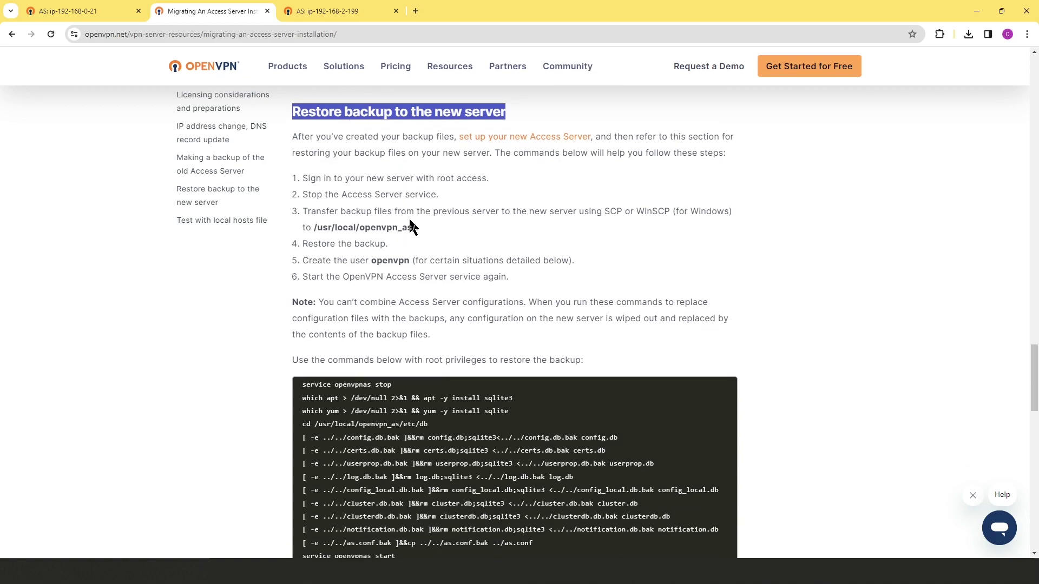
drag(417, 228, 313, 228)
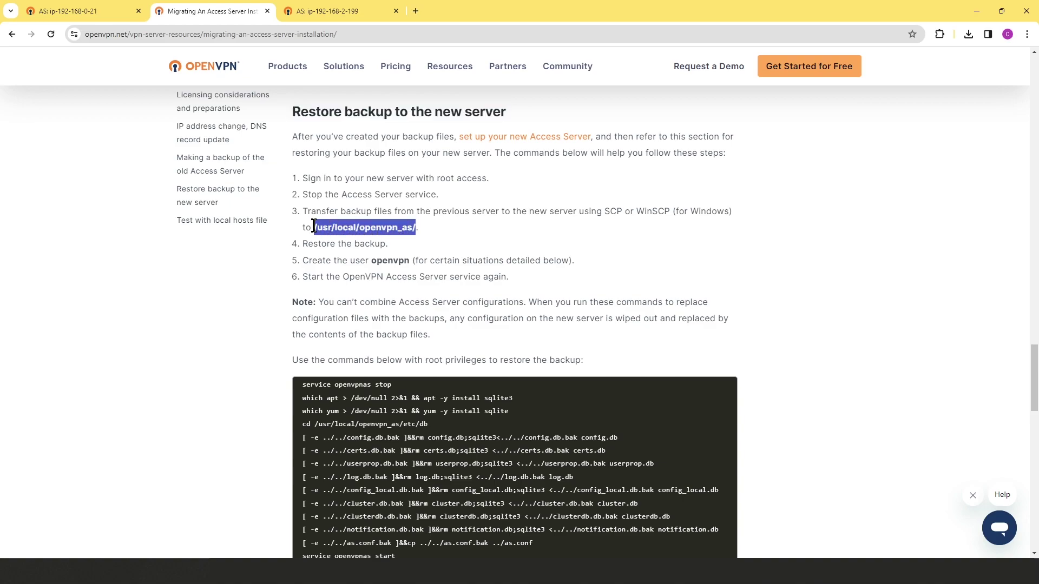
click(468, 245)
scroll(435, 271, down, 3)
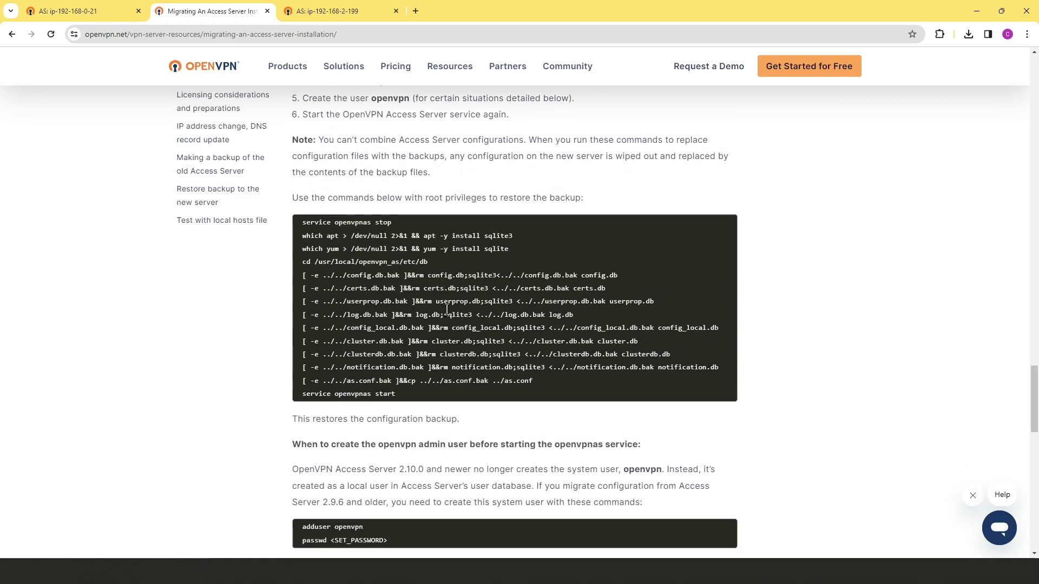
scroll(447, 309, up, 3)
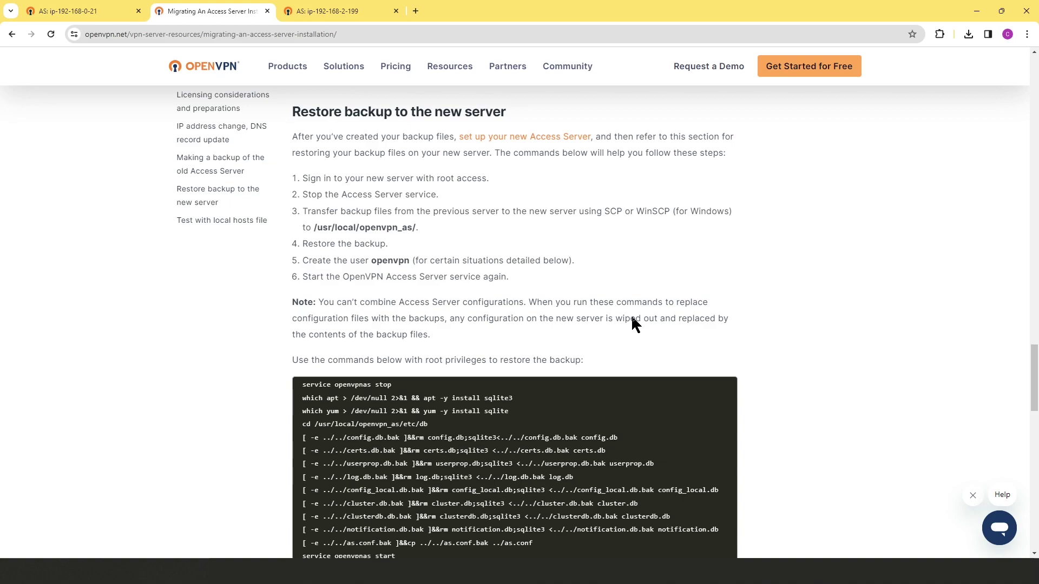
- Switch to WinSCP, open the local AS Backup folder, and set up a new SFTP session for host 52.53.176.205 with user name openvpnas
click(700, 582)
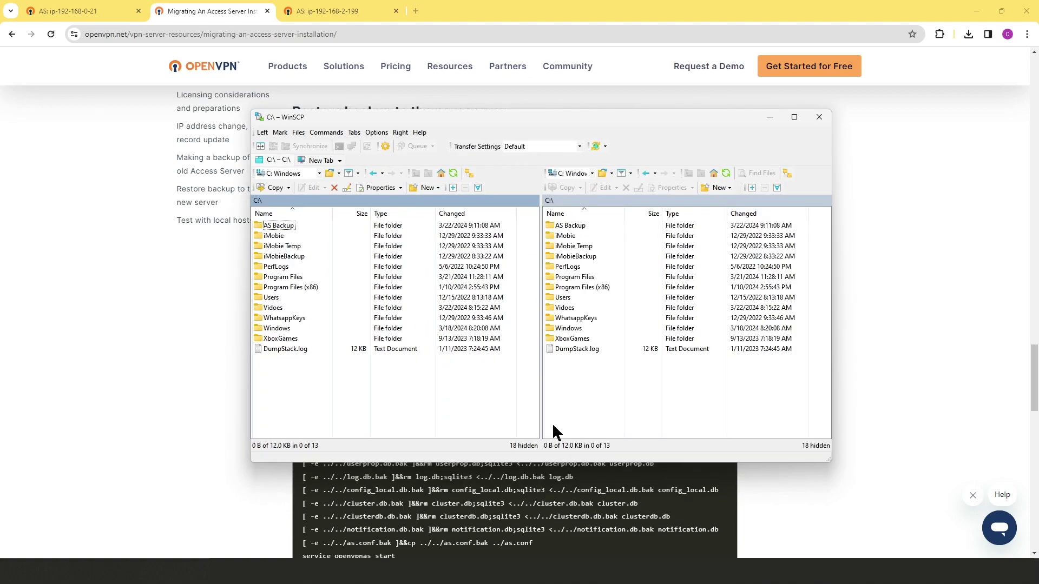
double_click(276, 227)
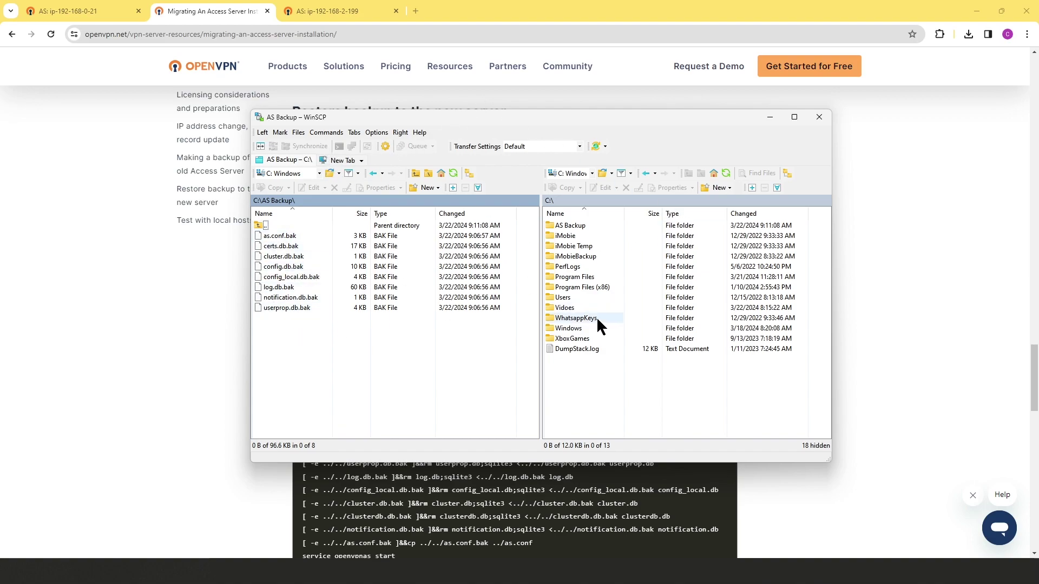
click(342, 160)
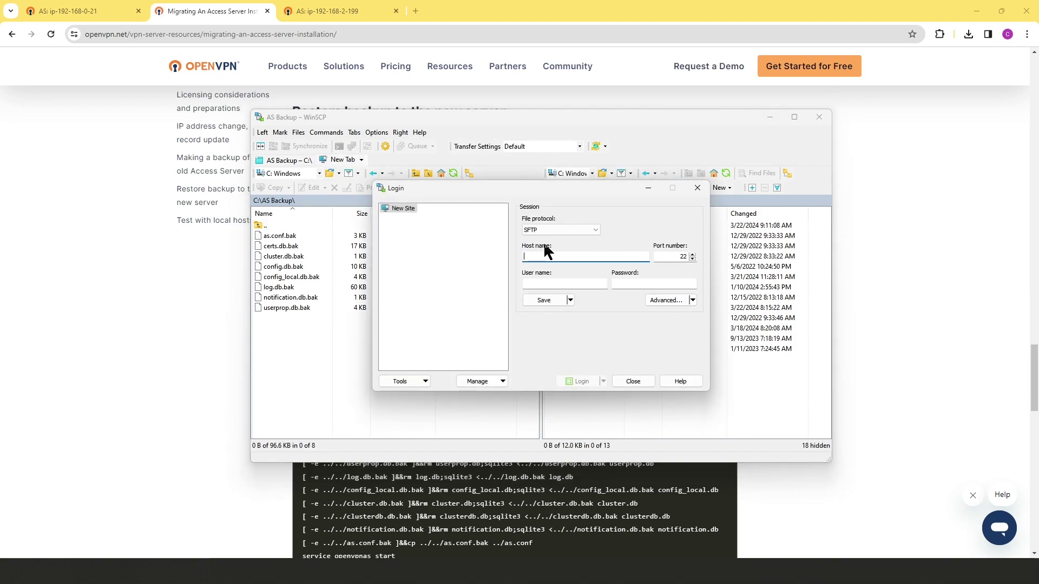
text(52.)
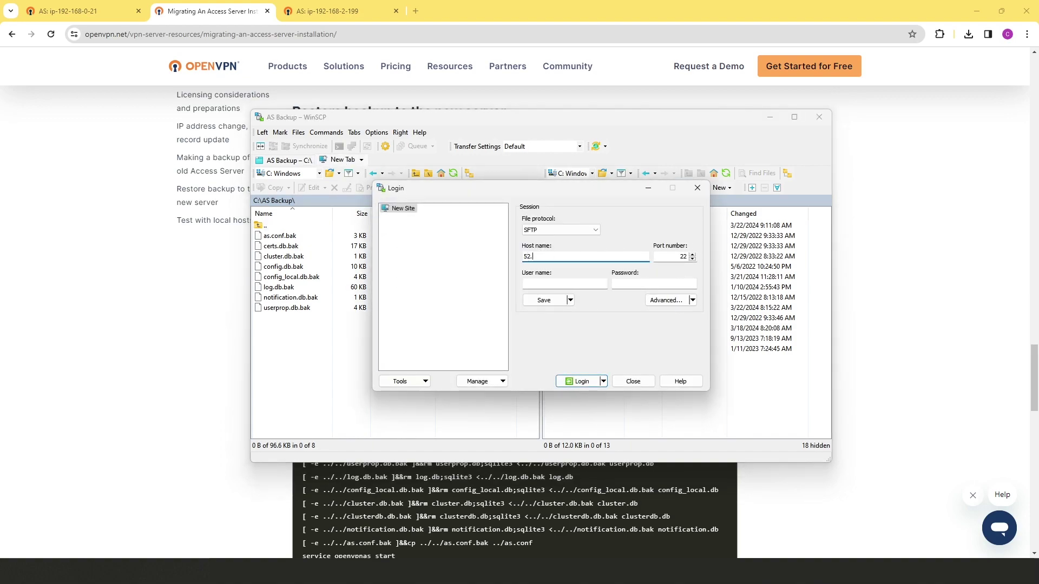
text(53.176.205)
click(539, 285)
text(openvpnas)
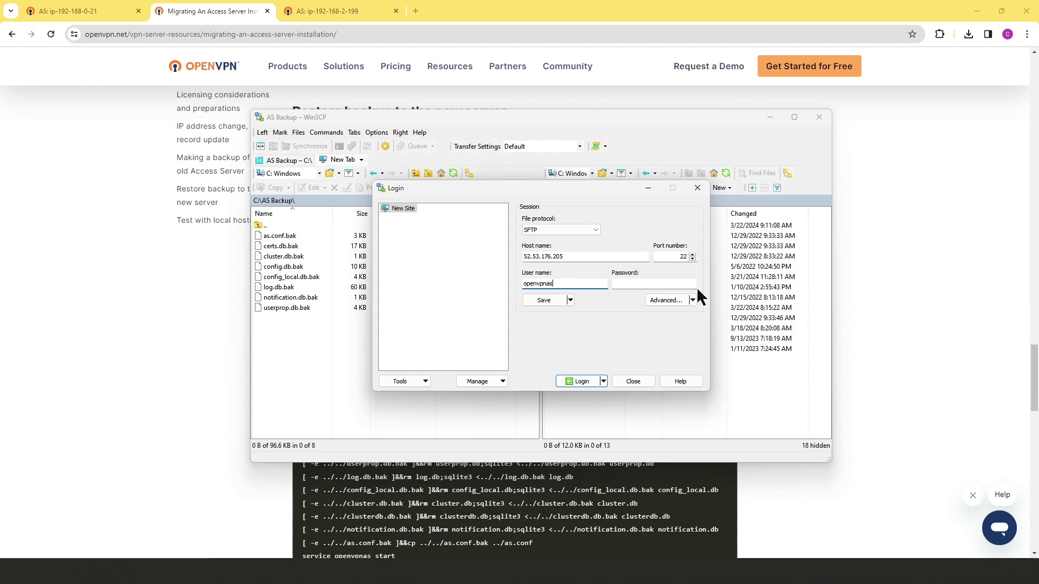
- Assign the private key file in the session's SSH authentication settings, log in to the new server, and accept its host key
click(682, 300)
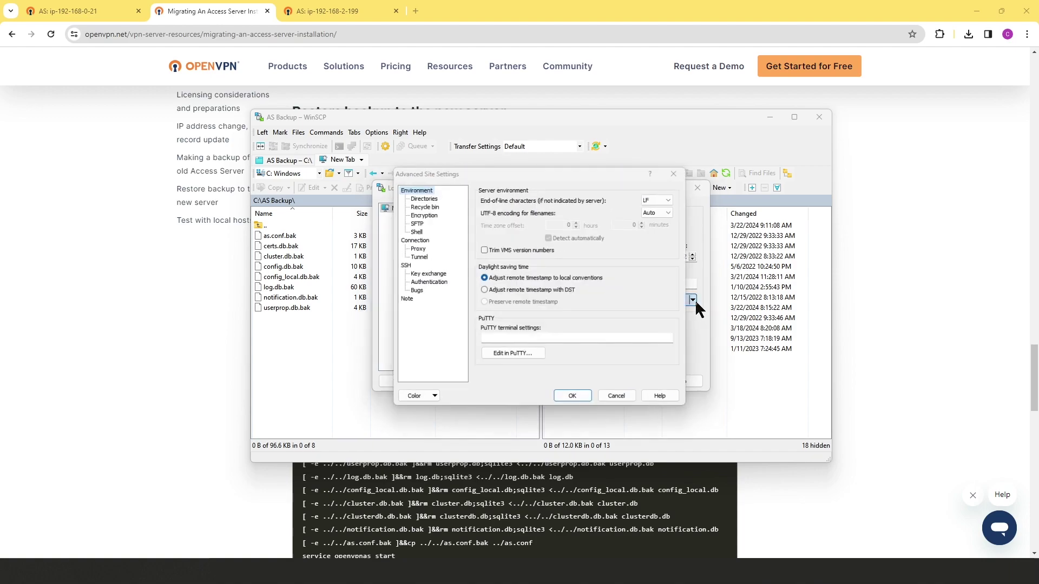
click(426, 283)
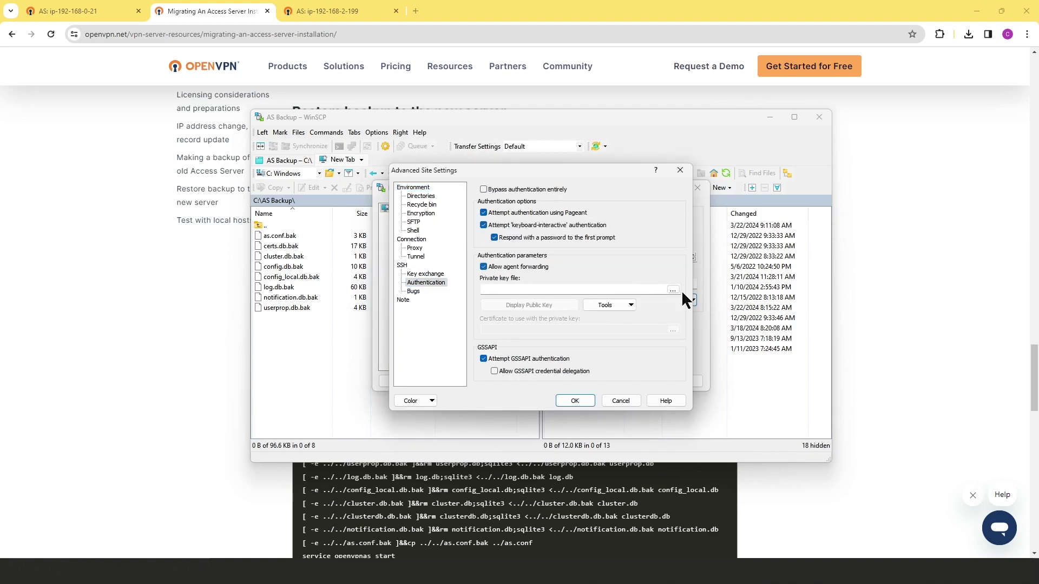
click(671, 288)
double_click(430, 271)
click(574, 401)
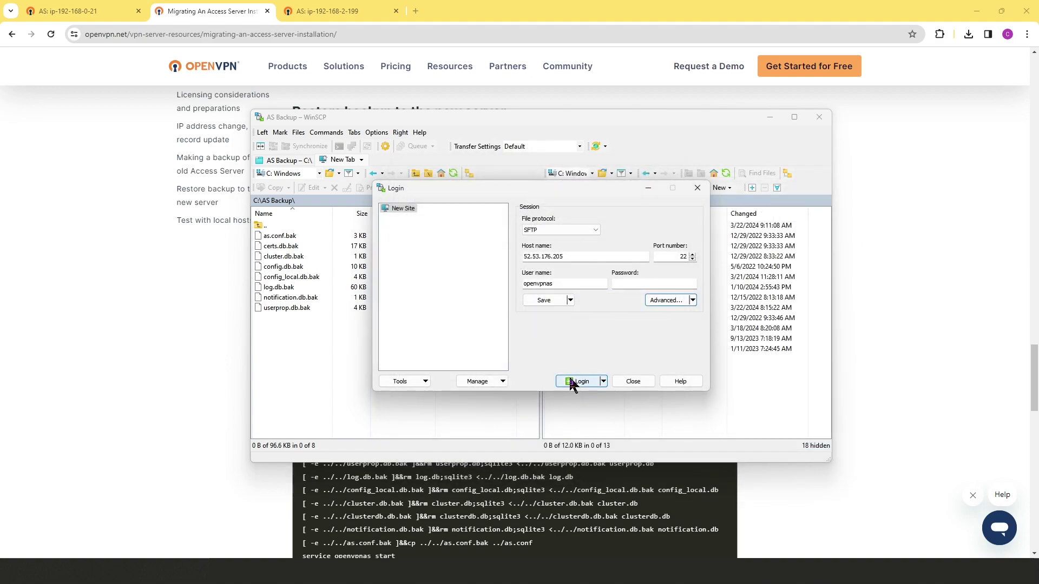
click(570, 378)
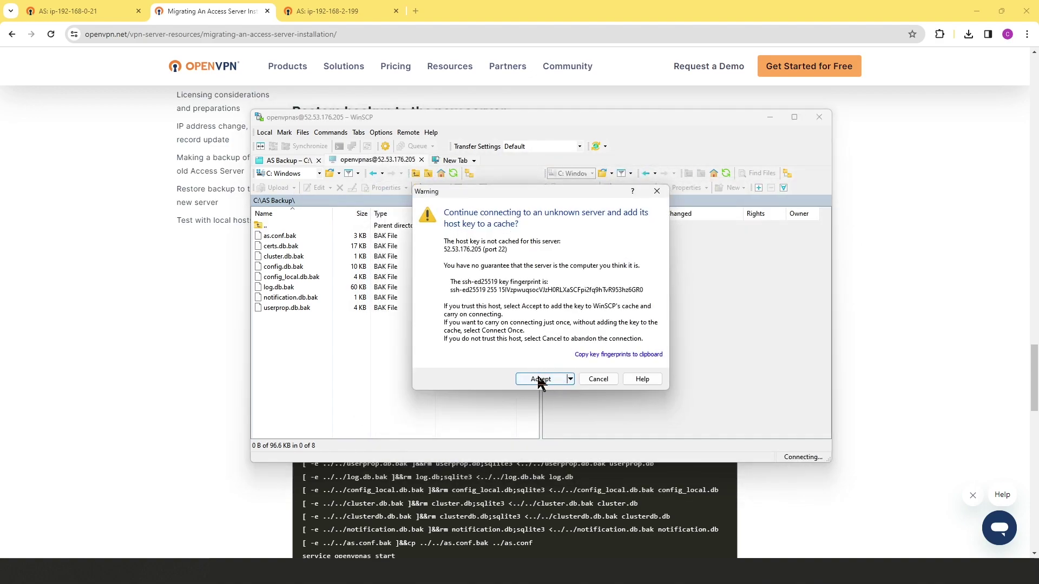
click(538, 381)
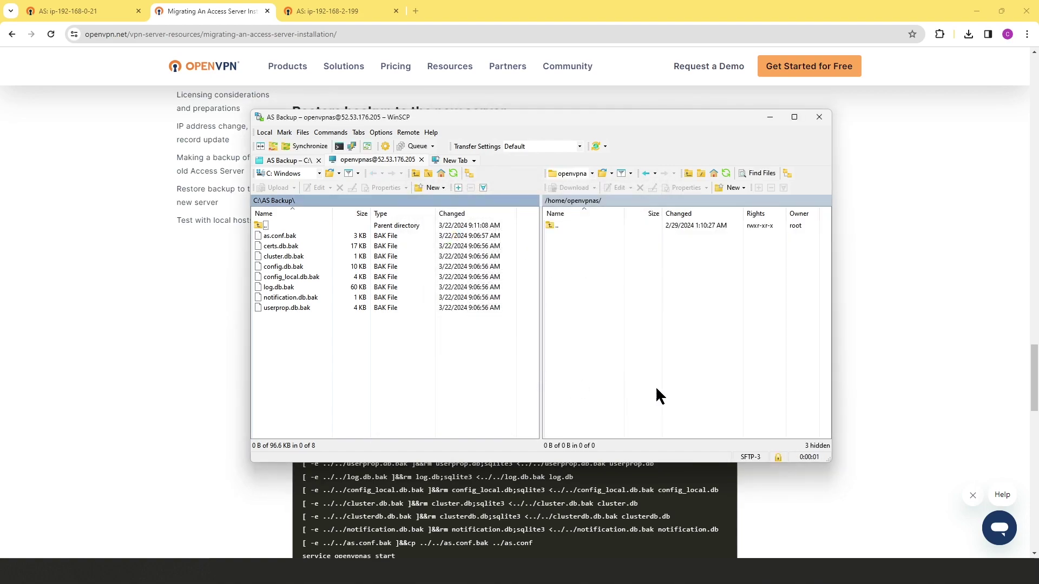
- Open the /usr/local/openvpn_as/ directory on the new server
double_click(557, 225)
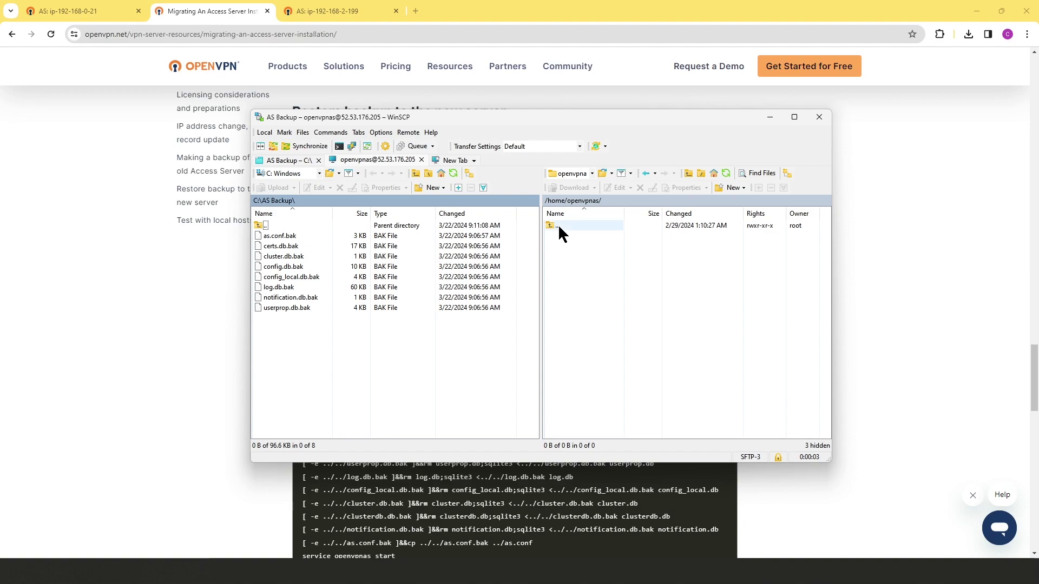
double_click(558, 226)
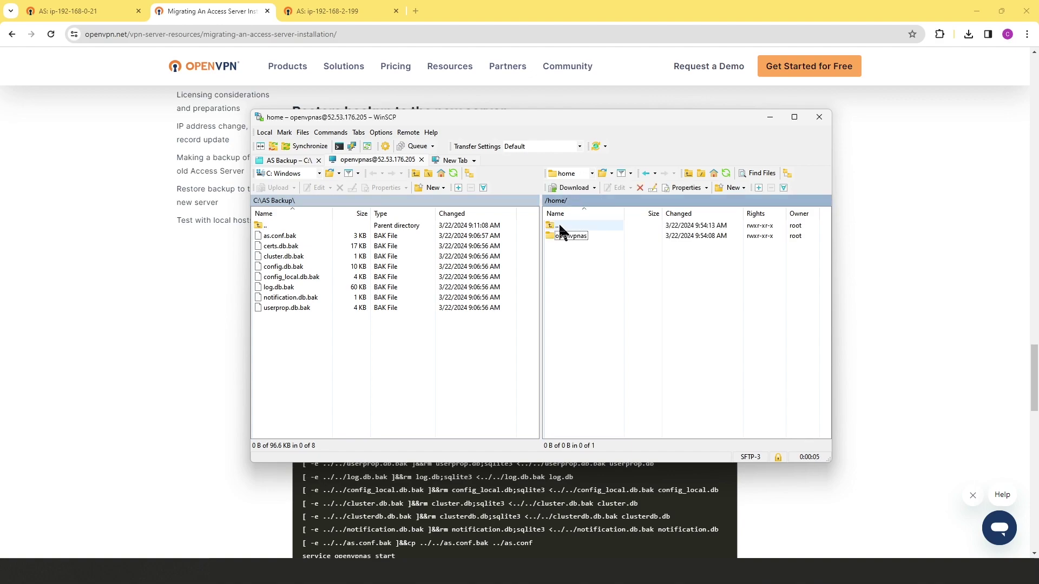
scroll(568, 379, down, 1)
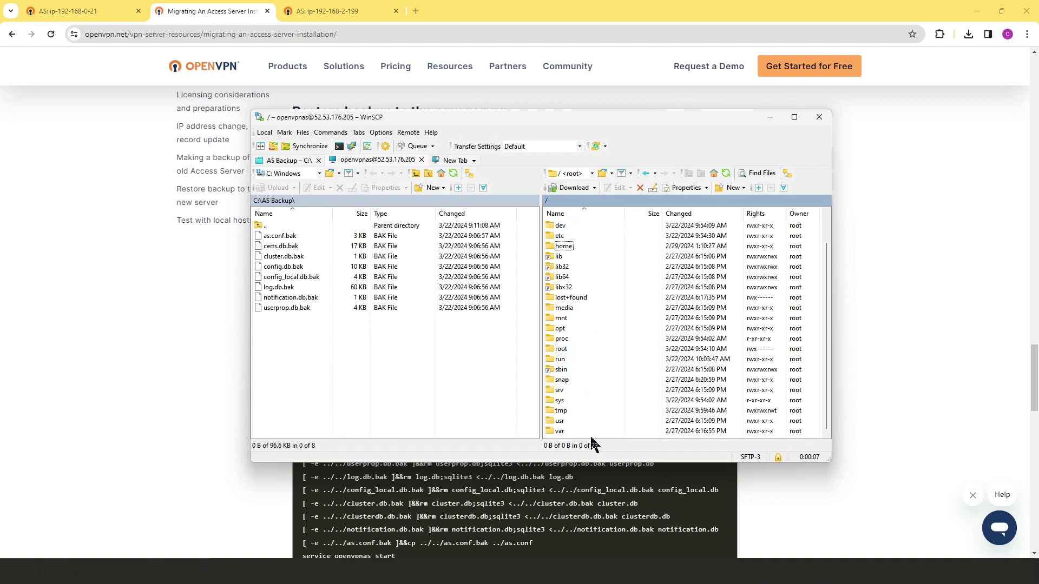
double_click(559, 422)
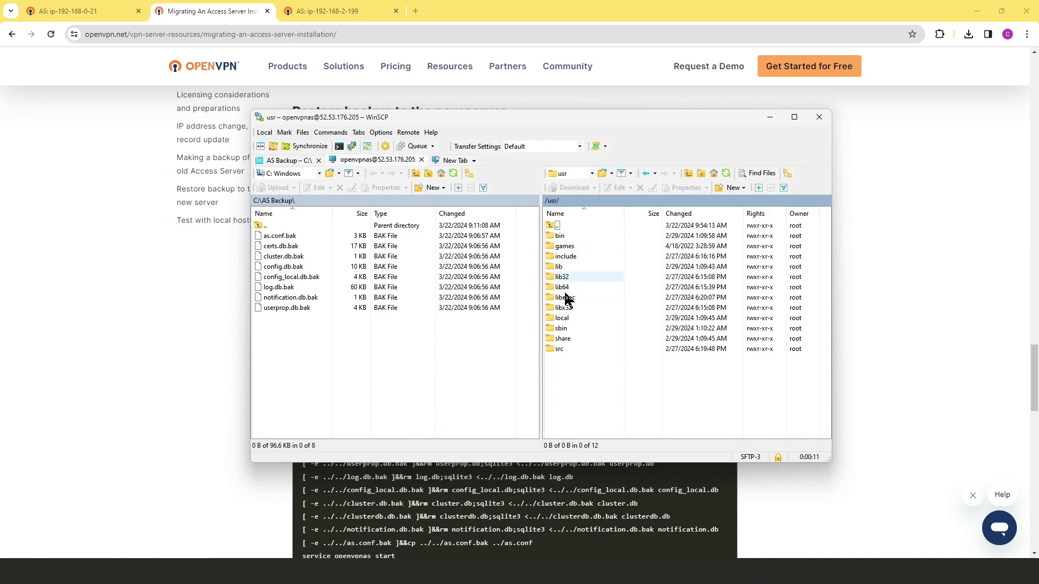
double_click(560, 319)
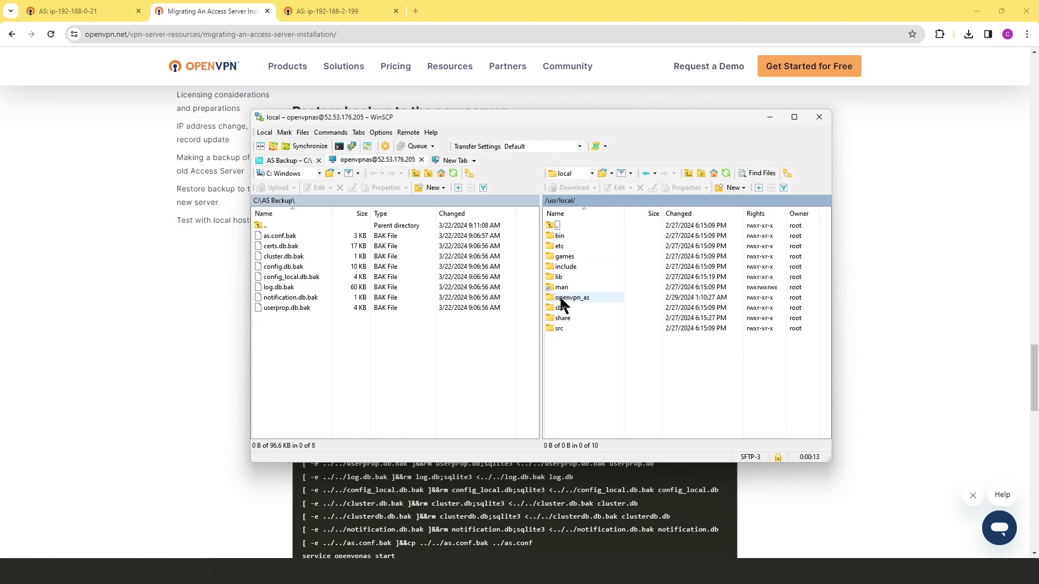
double_click(572, 298)
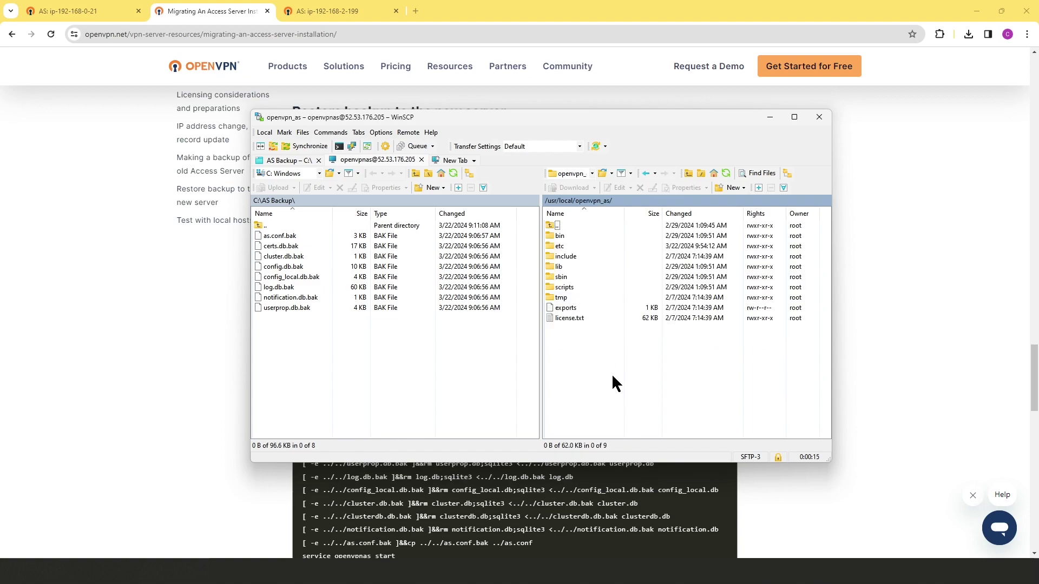
- Try to upload all eight .bak files from the local AS Backup folder to /usr/local/openvpn_as/, and skip all files that error
click(279, 236)
shift+click(288, 307)
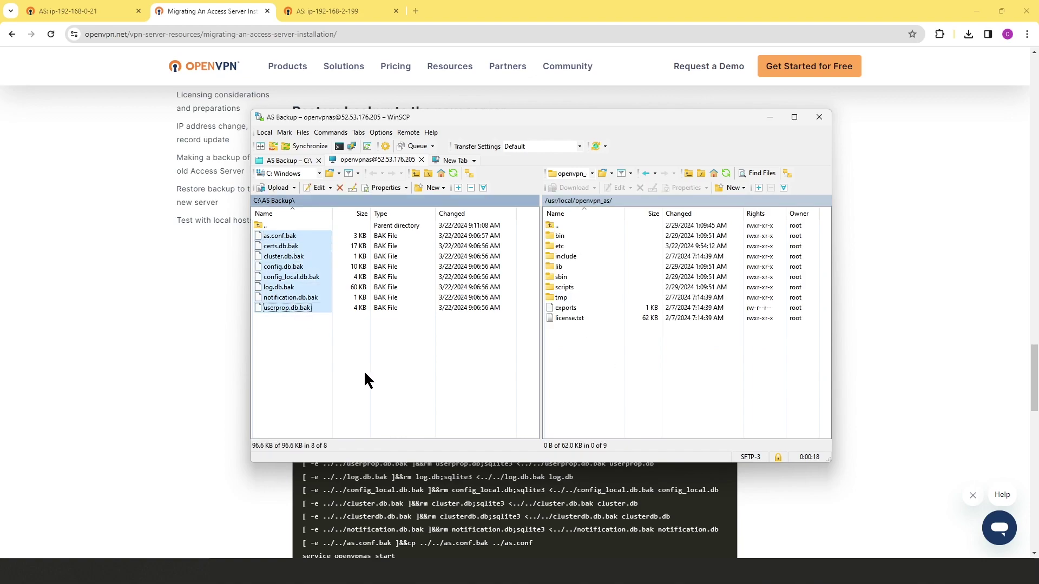
click(270, 190)
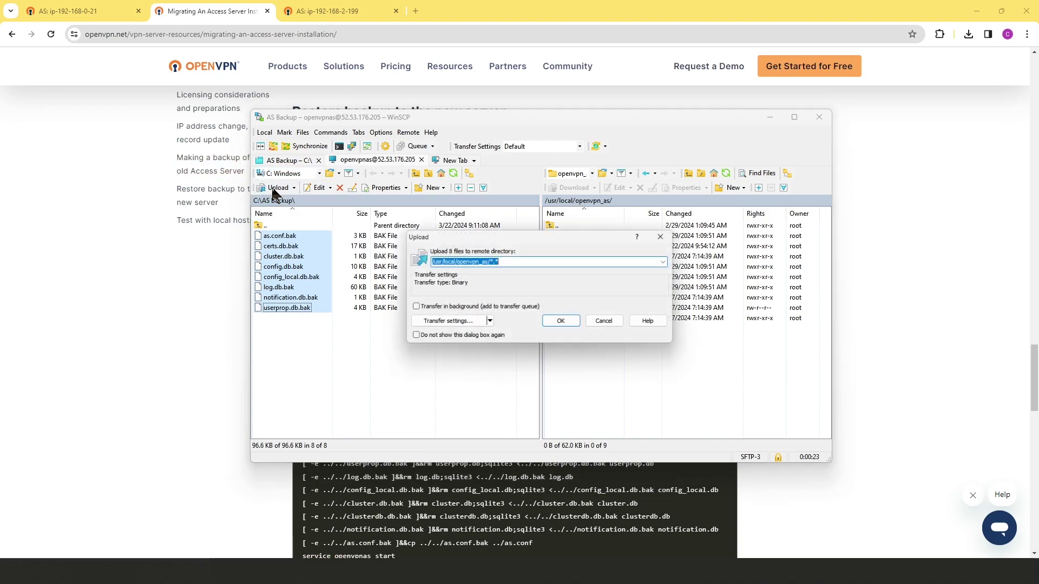
click(562, 323)
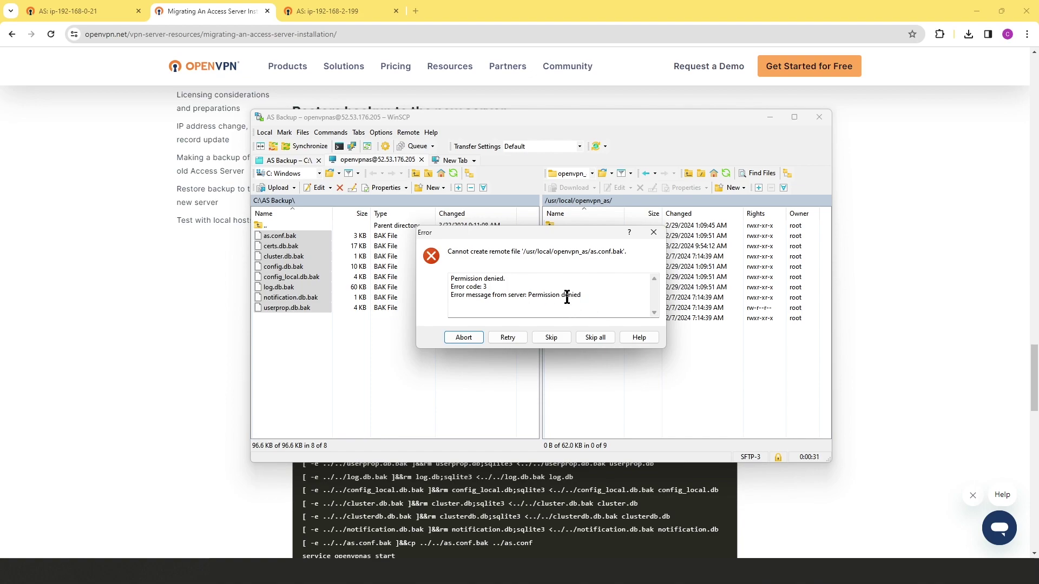
click(596, 337)
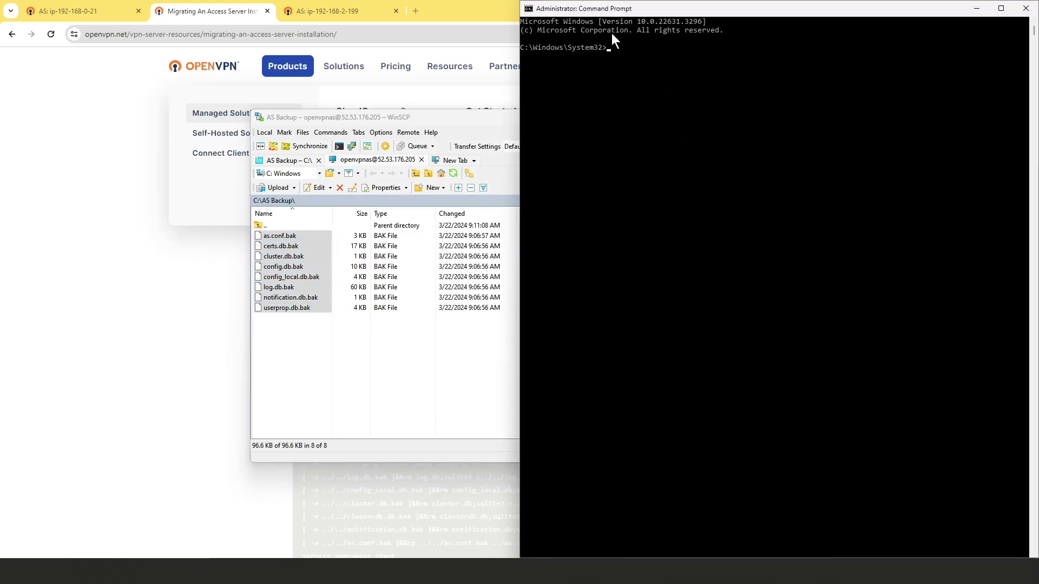
key(ctrl+v)
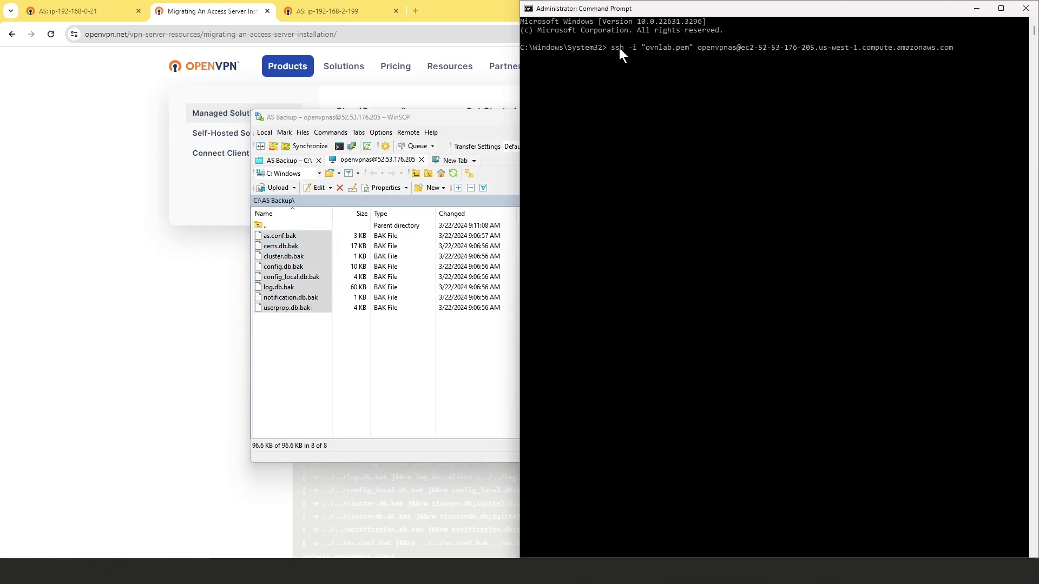
key(Return)
text(yes)
key(Return)
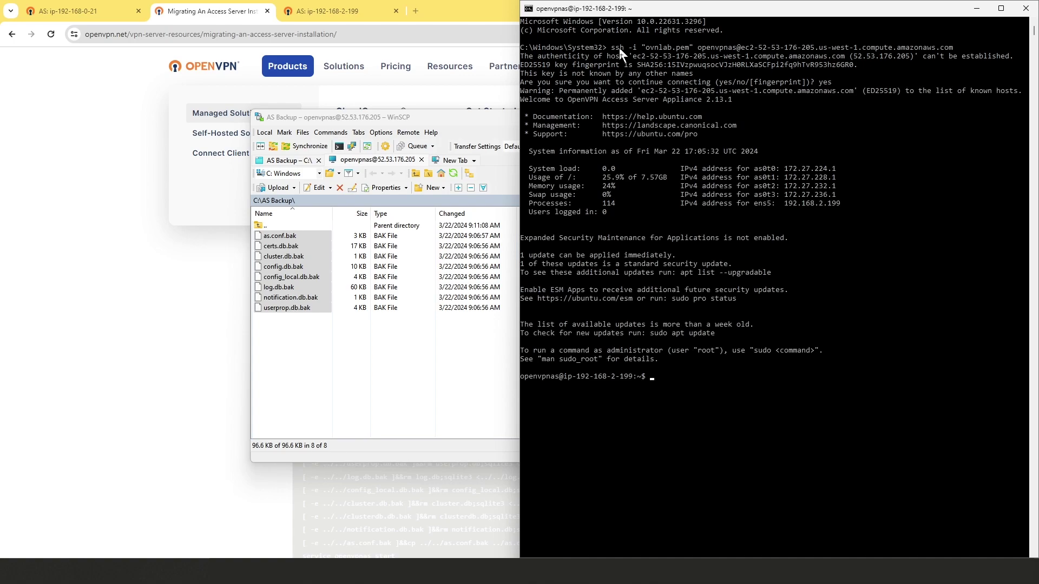
text(sudo -i)
key(Return)
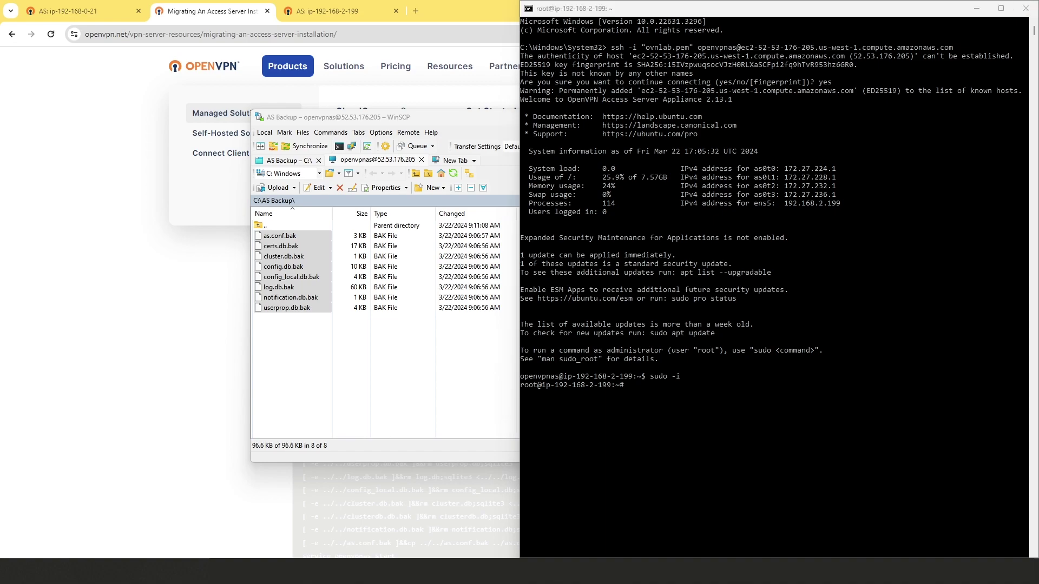
- Give everyone full access to the Access Server directory by running chmod 777 /usr/local/openvpn_as
click(644, 401)
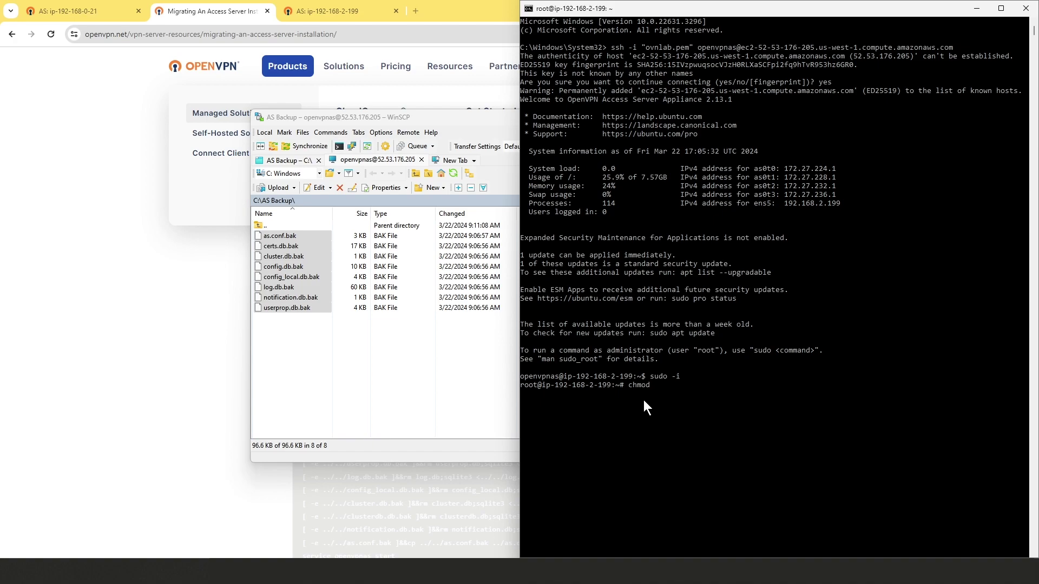
text(chmod 777 /usr/l;oc)
key(BackSpace)
key(BackSpace)
key(BackSpace)
text(ocal/openvpn_as)
key(Return)
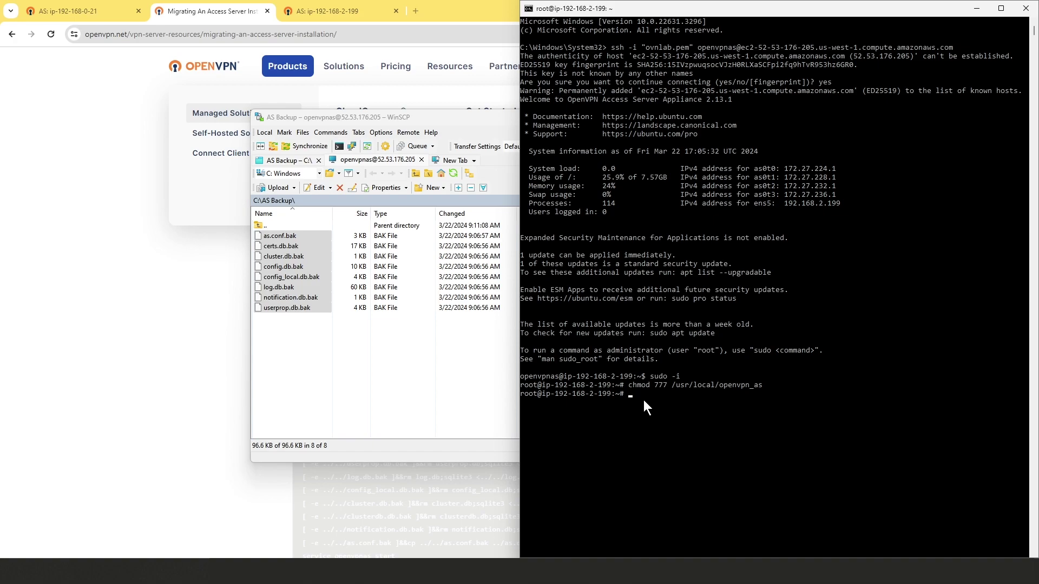
- Switch to WinSCP, upload the eight selected backup files to /usr/local/openvpn_as/ on the new server, and minimize the window
click(459, 118)
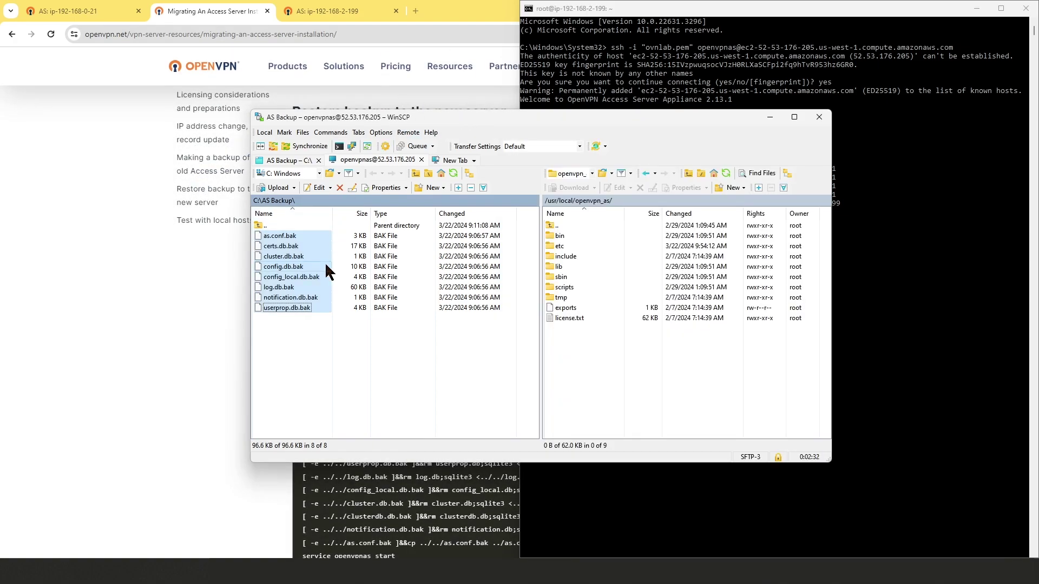
click(277, 189)
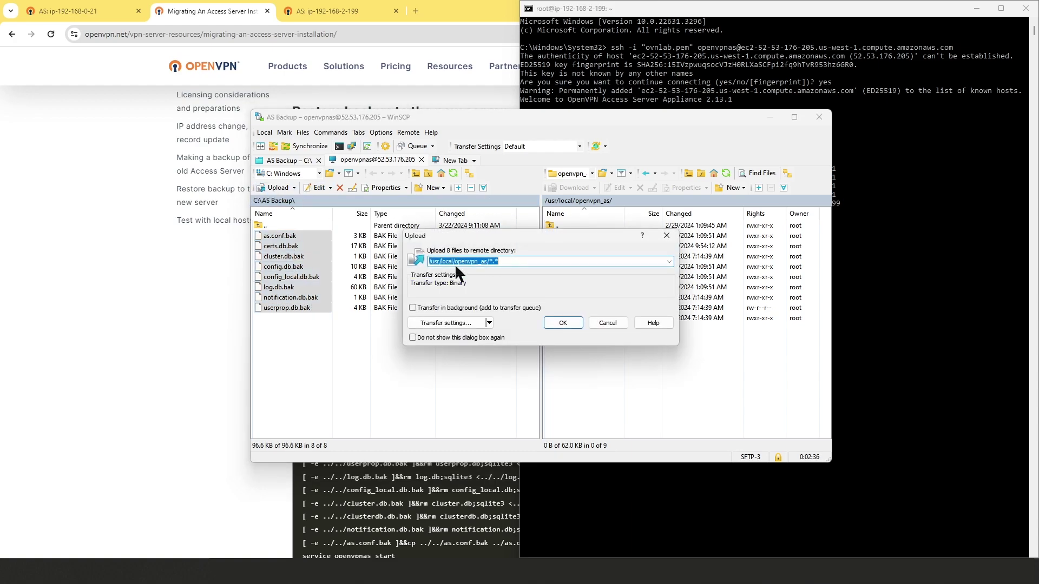
click(562, 323)
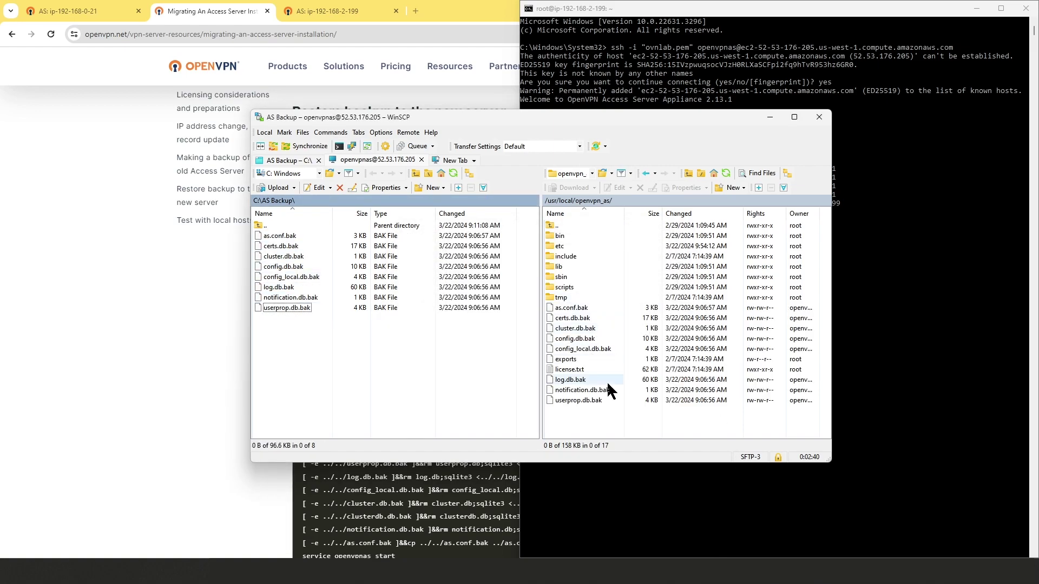
click(771, 118)
- In the root shell, change to /usr/local/openvpn_as and list its contents with dir to check the uploaded backup files
click(660, 402)
text(cd)
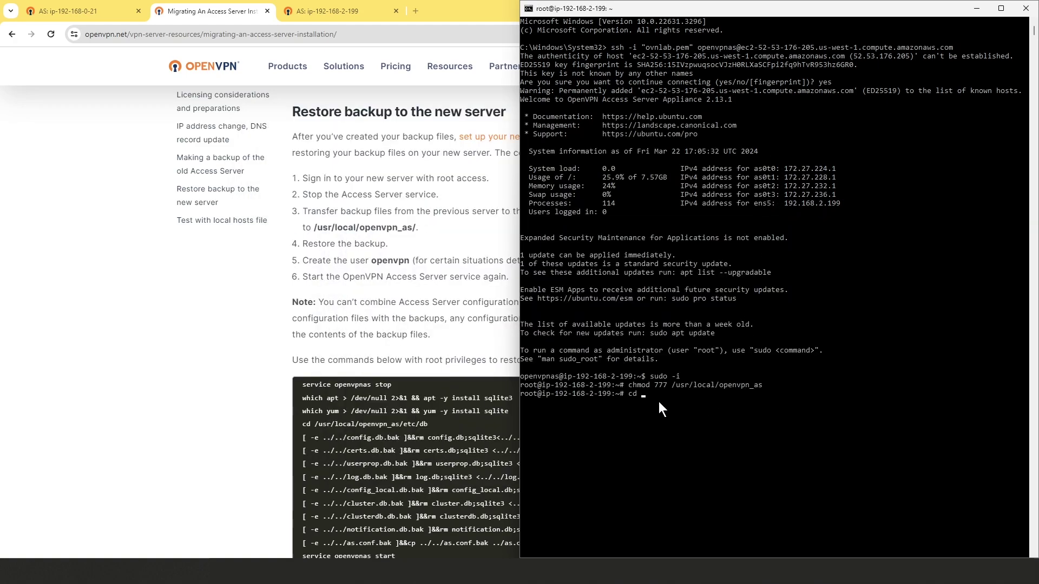
text( /usr/local/openvpn_as)
key(Return)
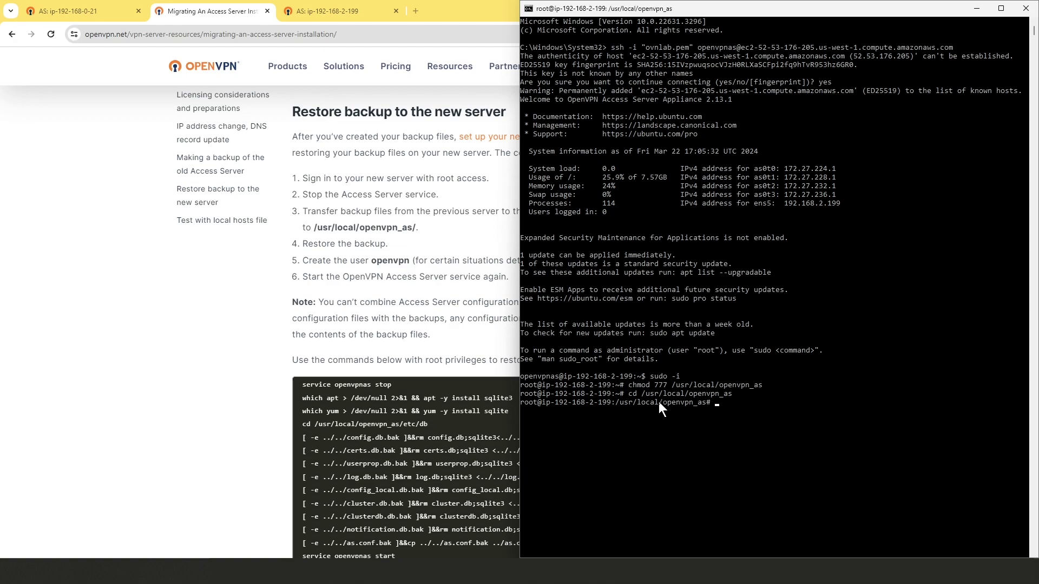
text(dir)
key(Return)
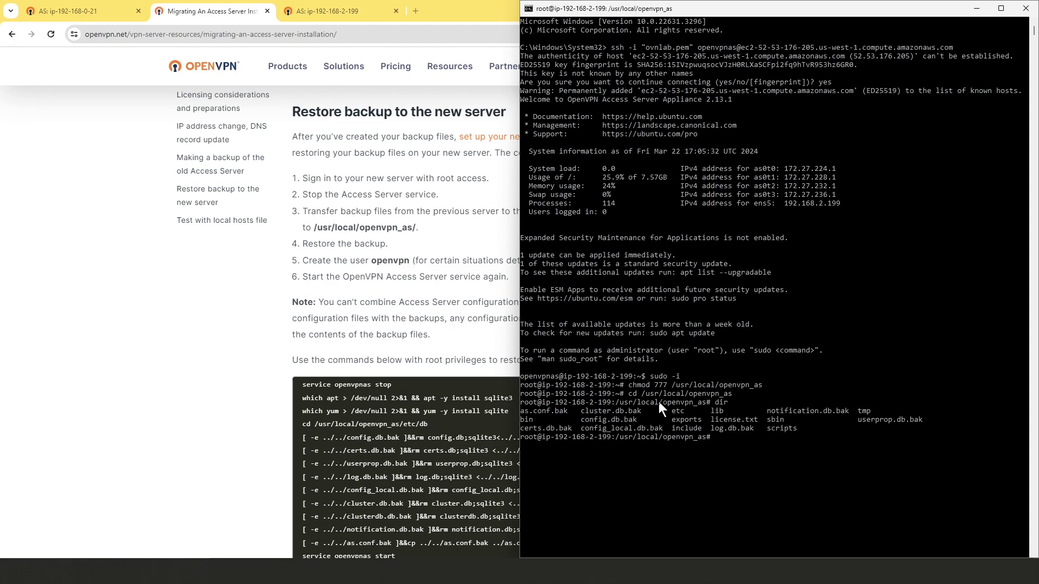
drag(589, 417, 623, 428)
click(613, 421)
click(708, 445)
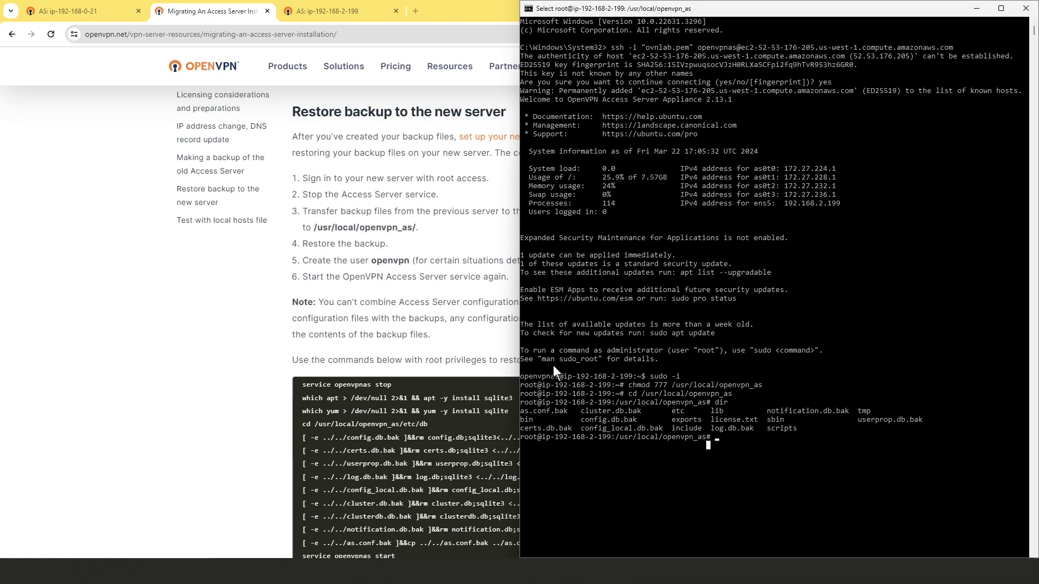
- Bring the browser with the migration guide forward and snap it to half the screen beside the terminal
click(465, 65)
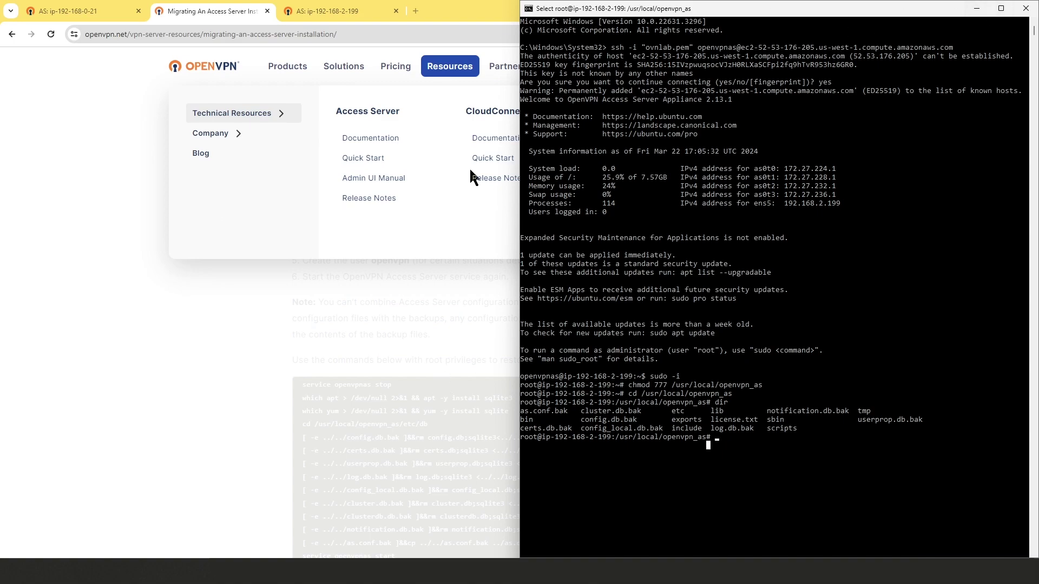
click(306, 401)
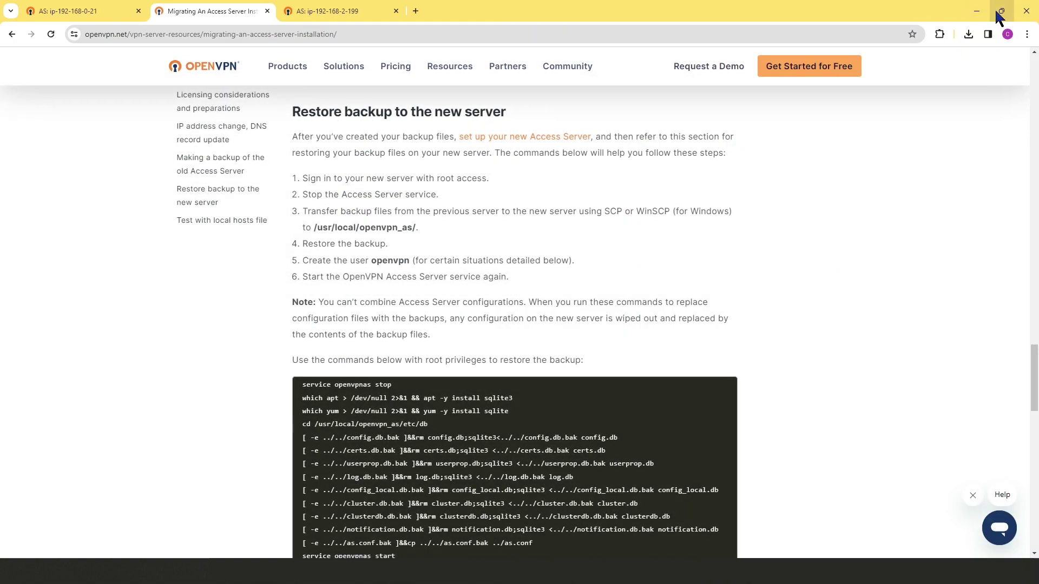
mouse_move(998, 9)
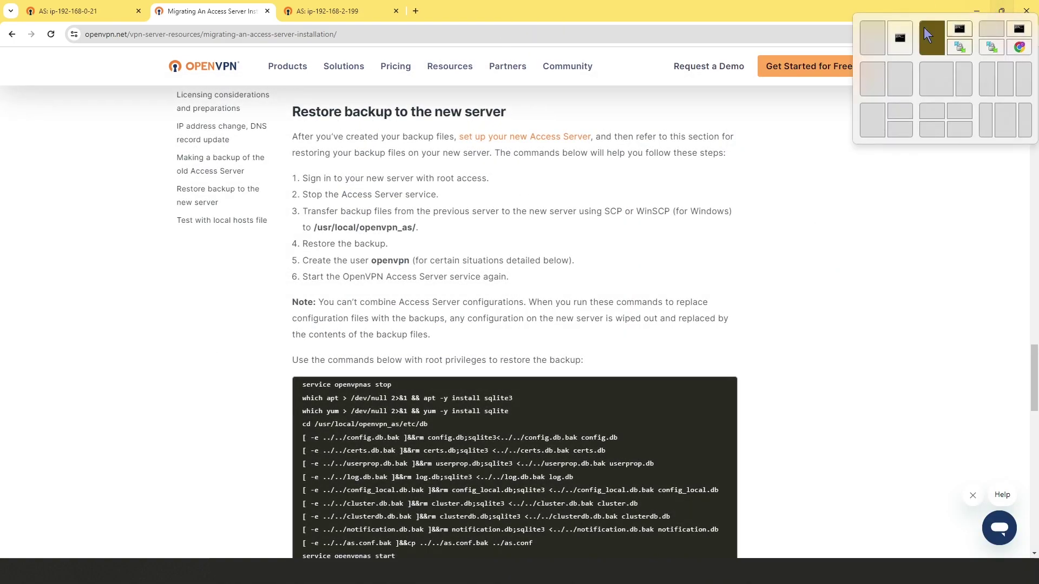
click(872, 79)
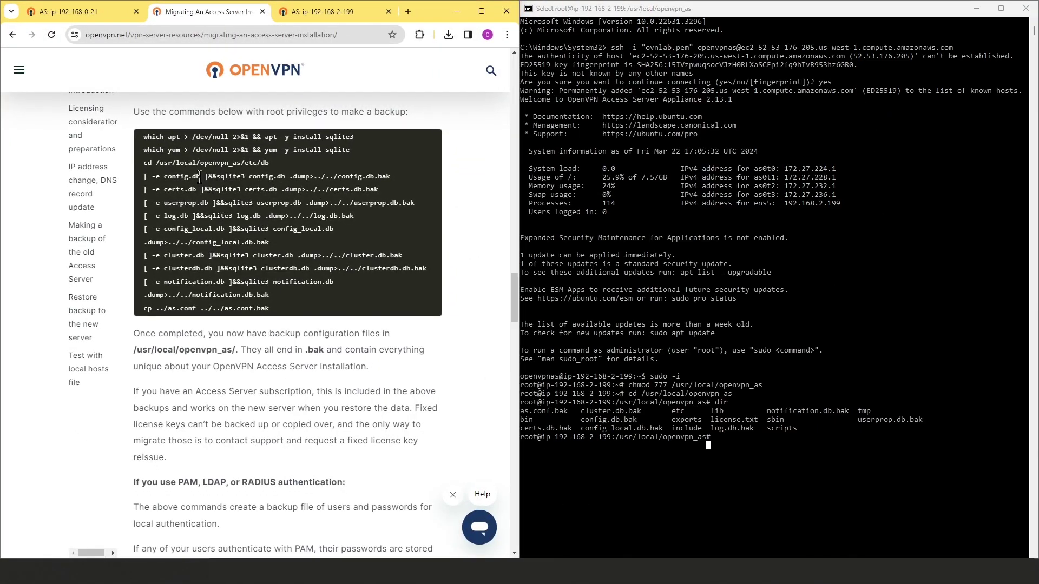
- Copy the guide's whole restore command block, from "service openvpnas stop" to "service openvpnas start", and run it in the root shell
scroll(259, 322, down, 8)
scroll(256, 322, down, 6)
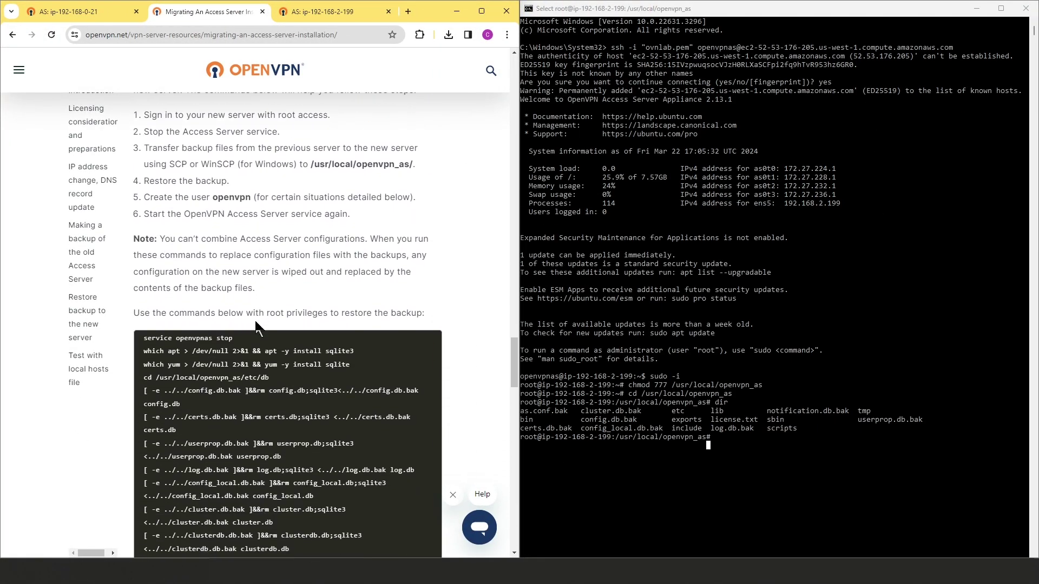
drag(142, 188, 301, 459)
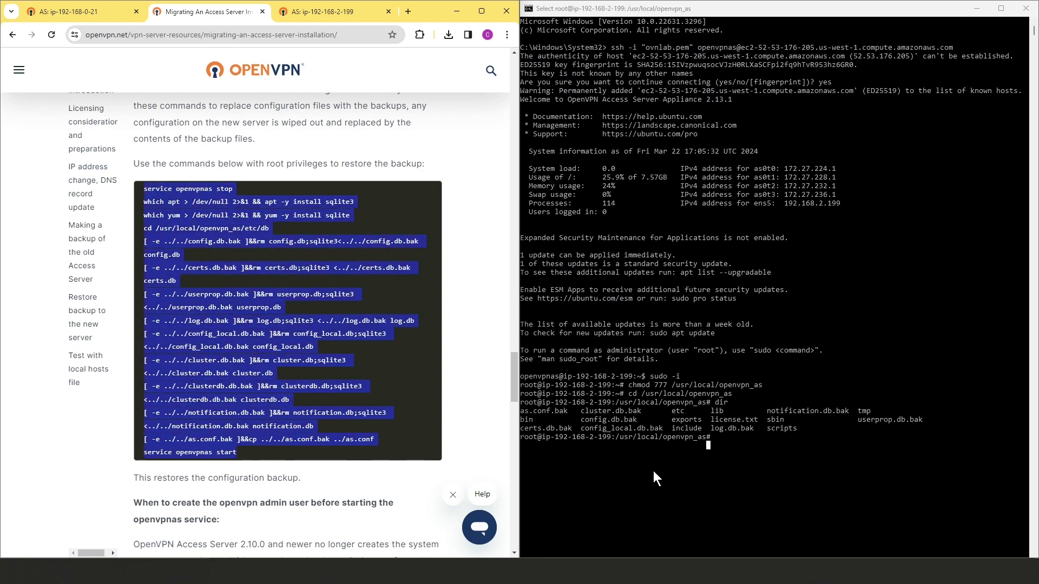
click(716, 443)
right_click(729, 444)
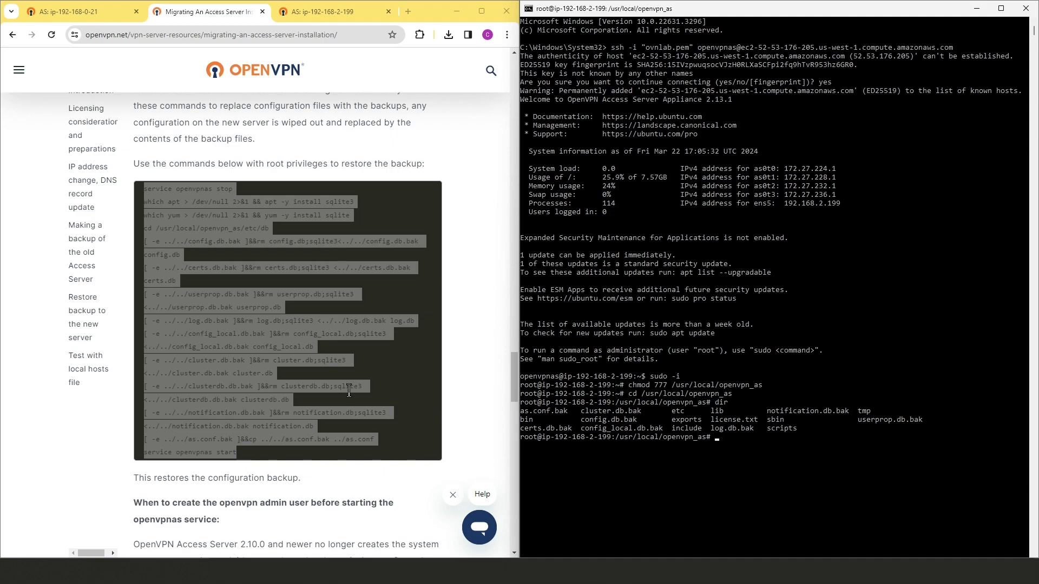
right_click(403, 363)
click(409, 375)
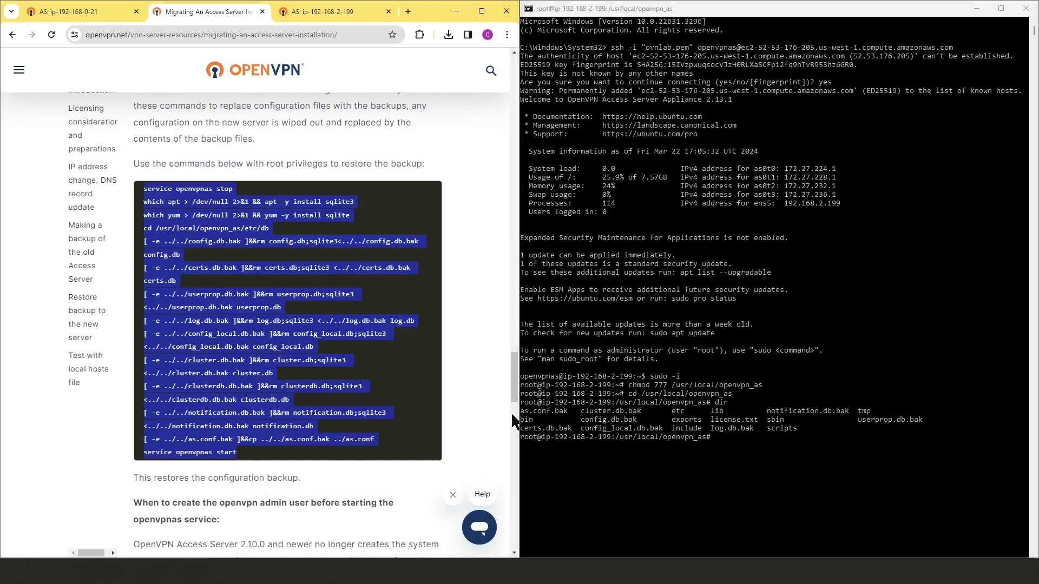
click(723, 438)
right_click(722, 438)
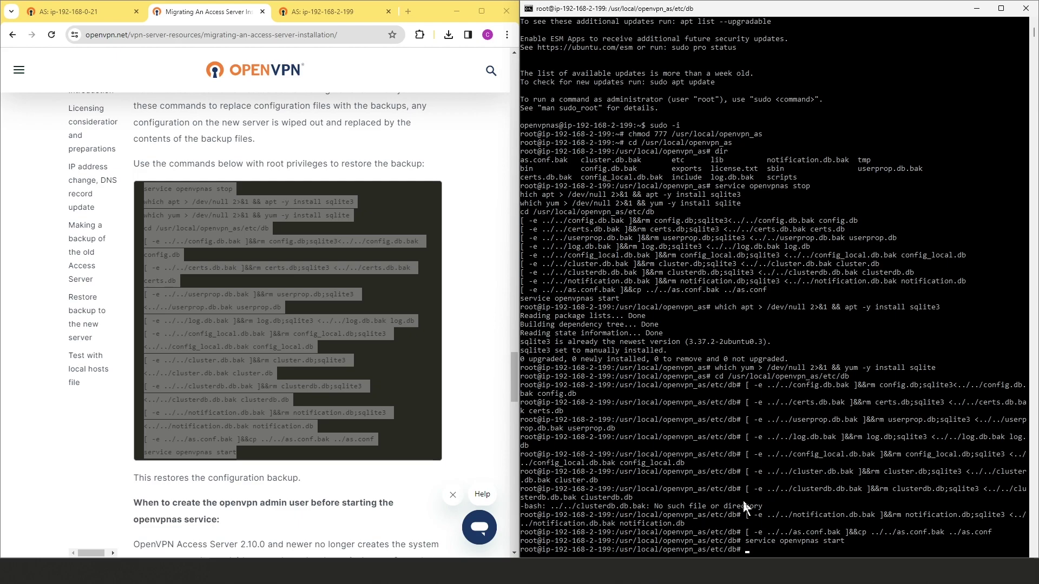
- Read the guide's section on when to create the openvpn admin user, including the version note and the adduser command
scroll(779, 465, down, 2)
scroll(260, 435, down, 2)
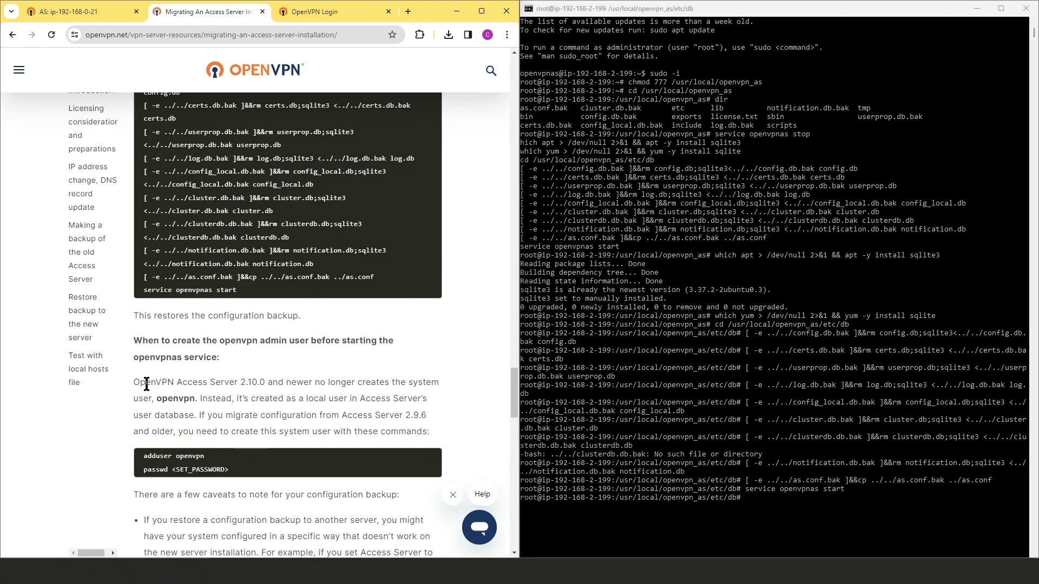
drag(140, 381, 277, 385)
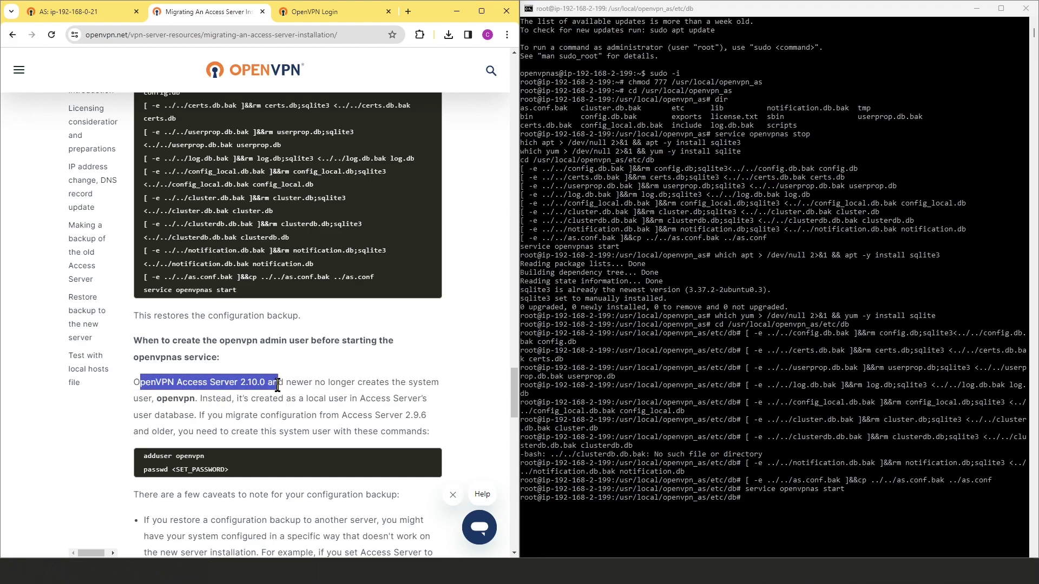
drag(278, 385, 196, 399)
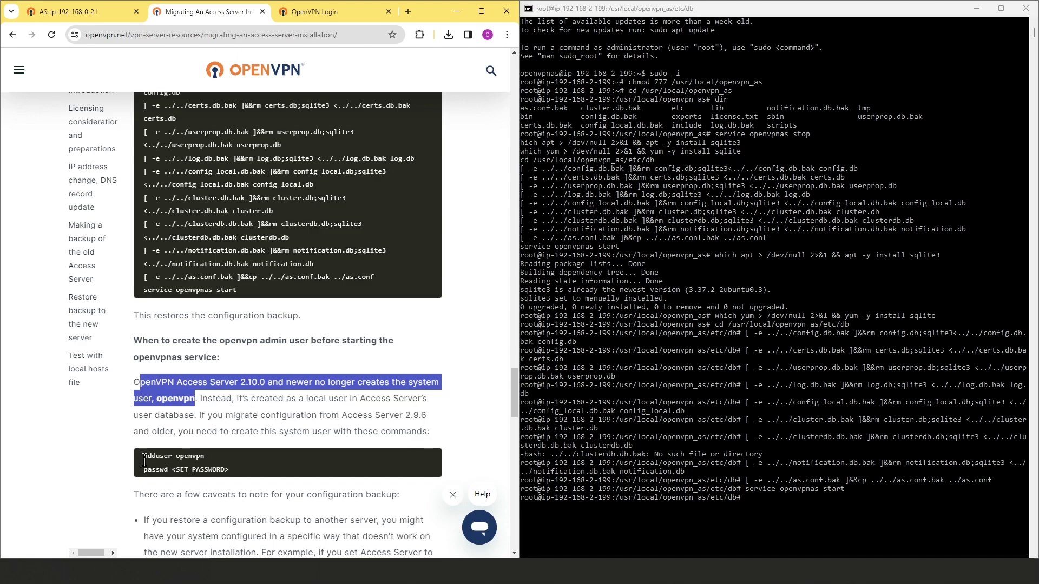
drag(144, 456, 204, 456)
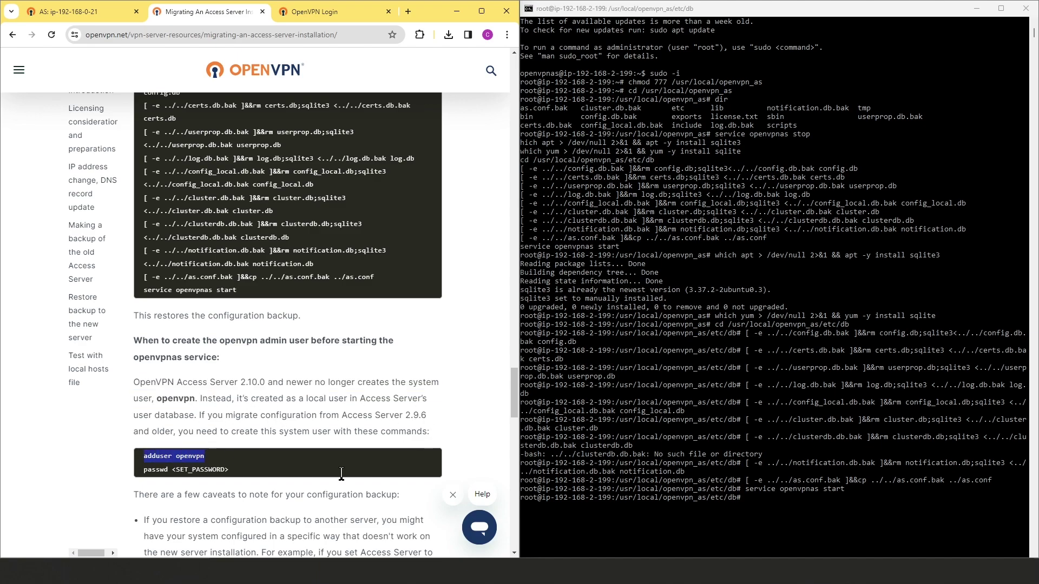
- Return the root shell to the home directory with cd and clear the terminal
right_click(752, 501)
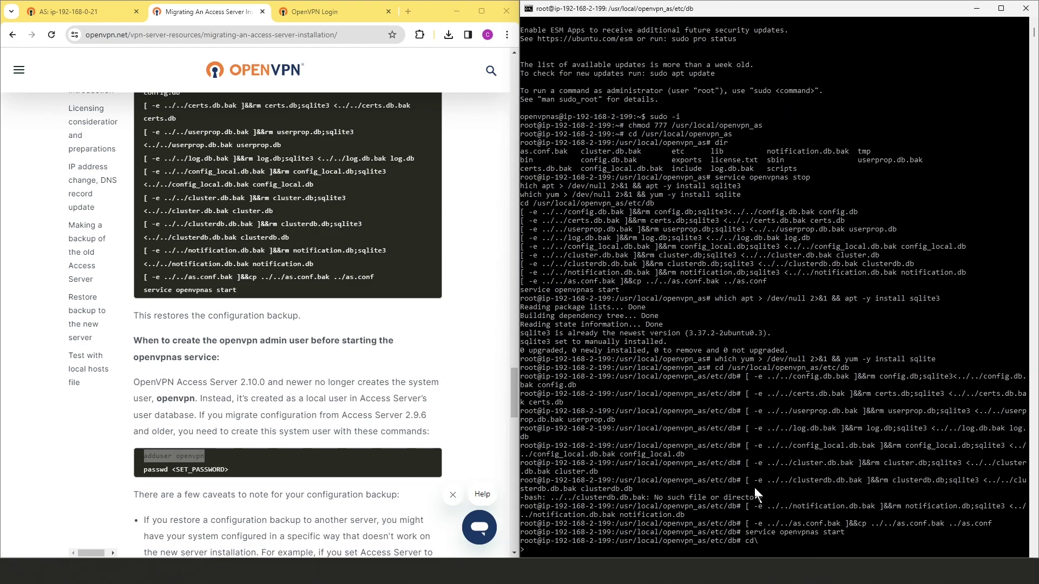
key(Return)
text(clear)
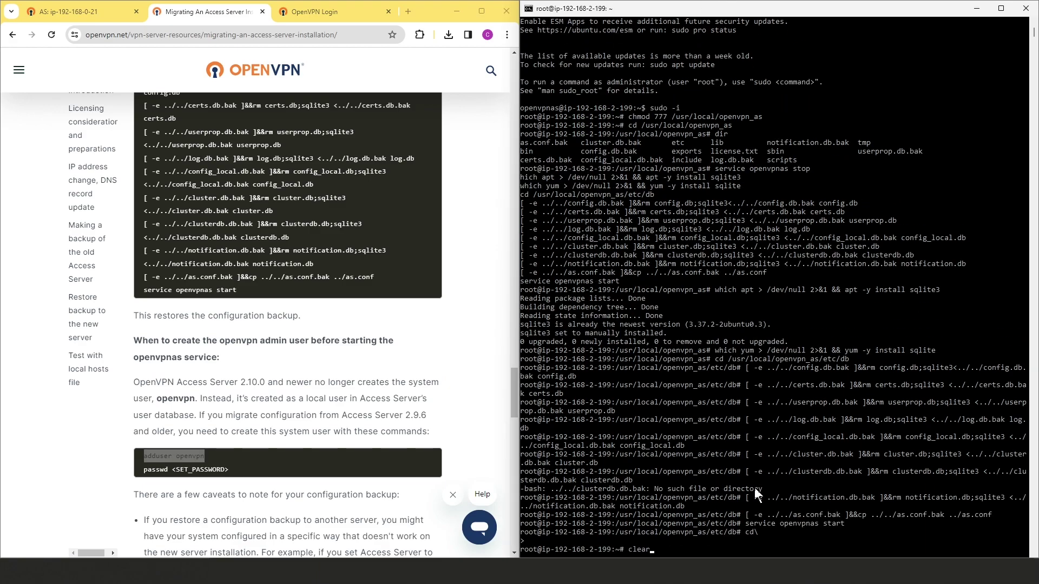
key(Return)
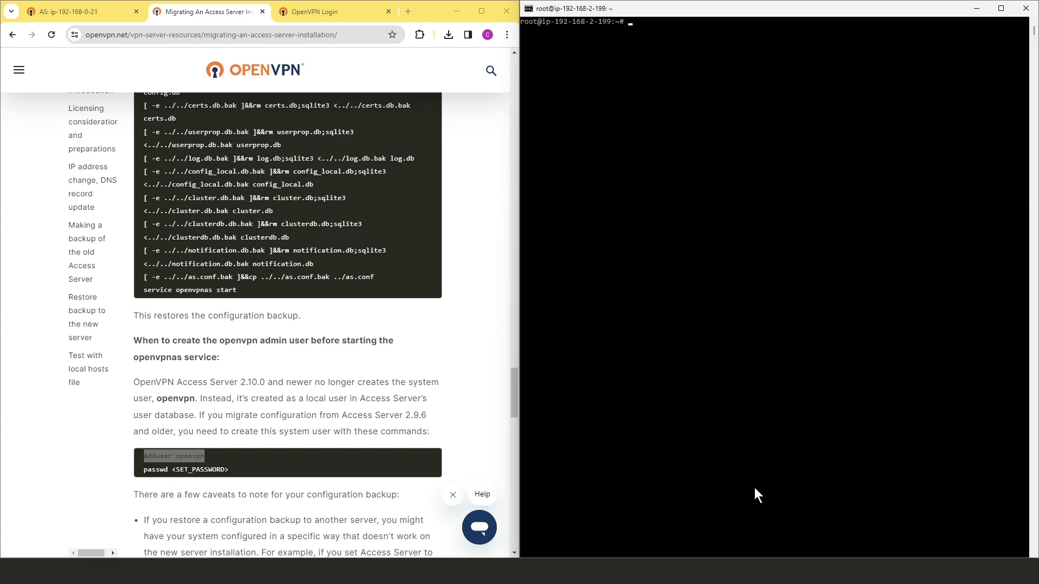
- Create the system user openvpn with adduser, and enter and retype the new account password
text(adduser openvpn)
key(Return)
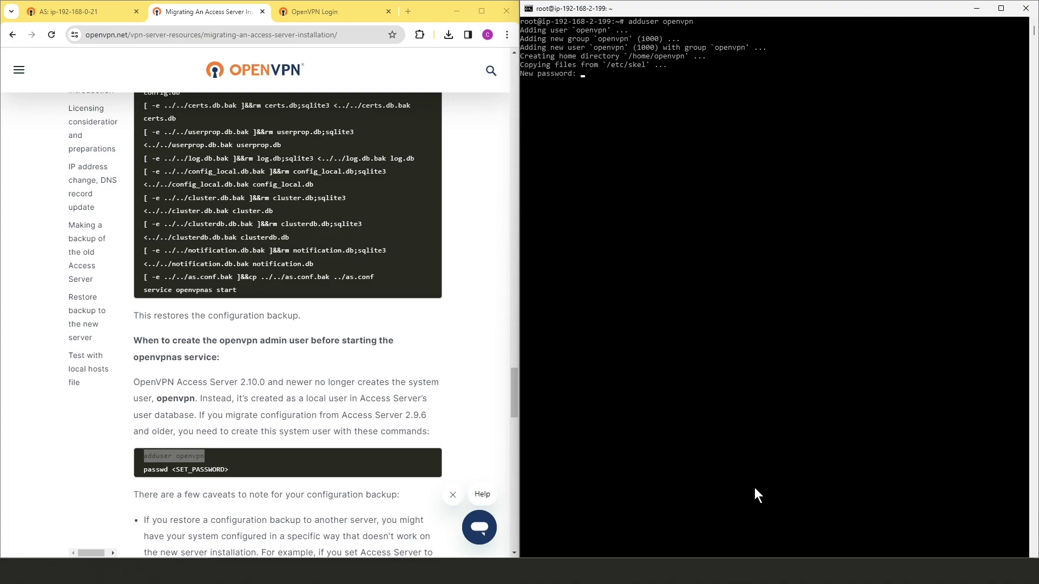
key(Return)
key(Return)
- Accept the blank defaults for the openvpn user's personal details and confirm the information with Y
key(Return)
key(Return)
key(Return)
key(Return)
key(Return)
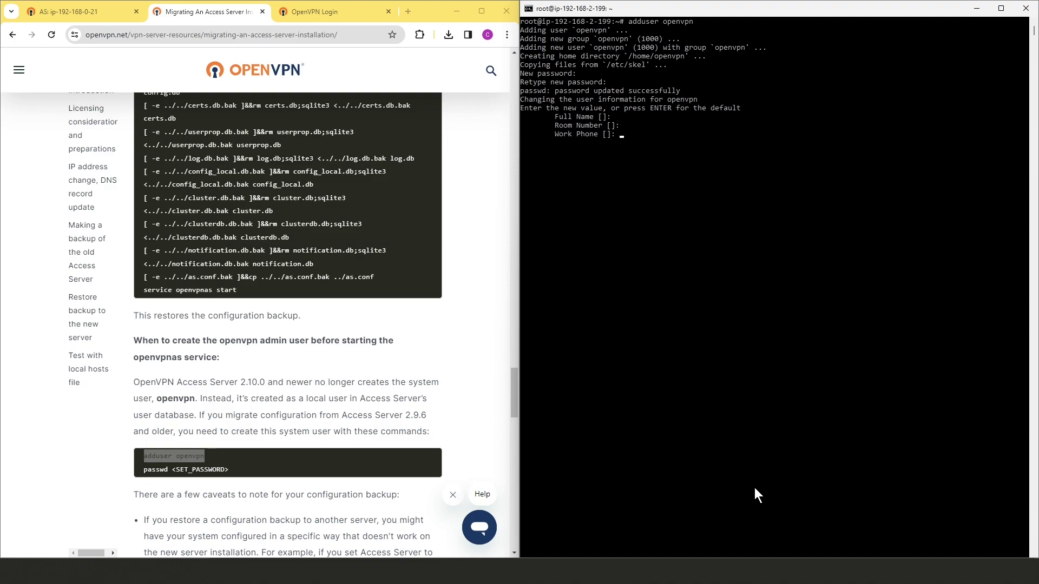
text(Y)
key(Return)
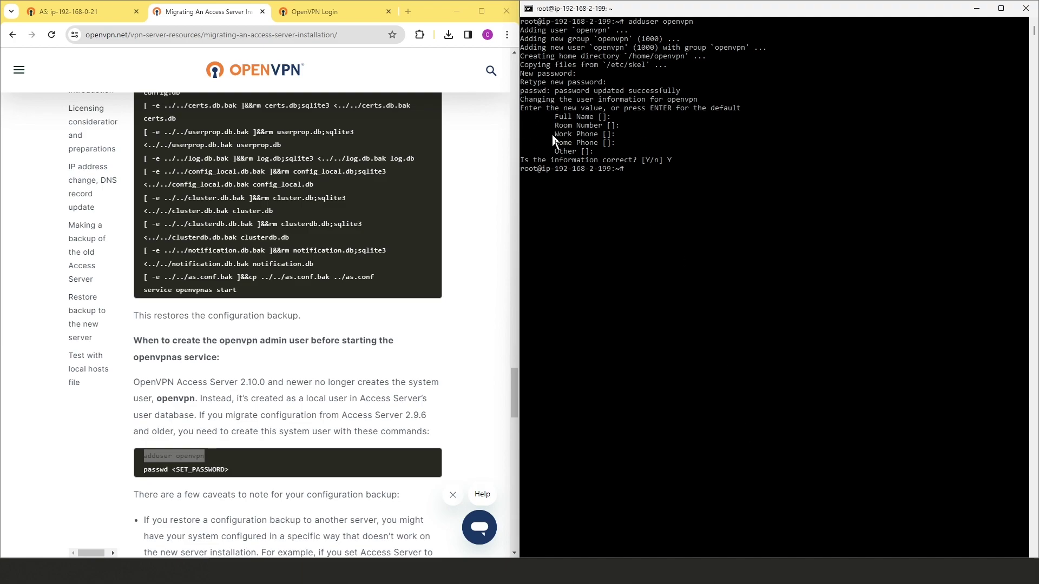
- Sign in to the new server's Admin Web UI as openvpn, entering the account password
click(382, 3)
click(329, 16)
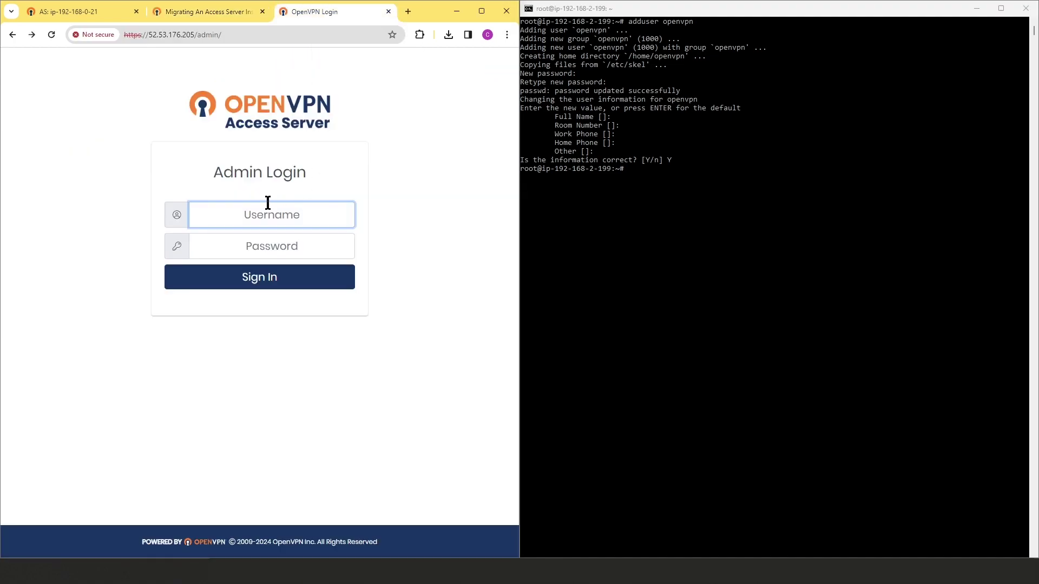
text(openvpn)
key(Tab)
text(************)
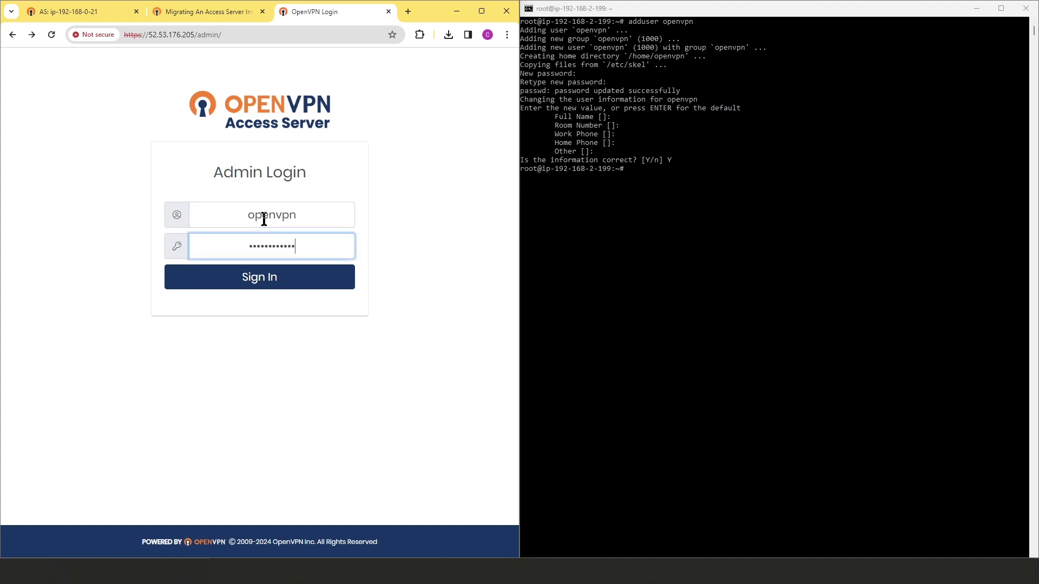
key(Return)
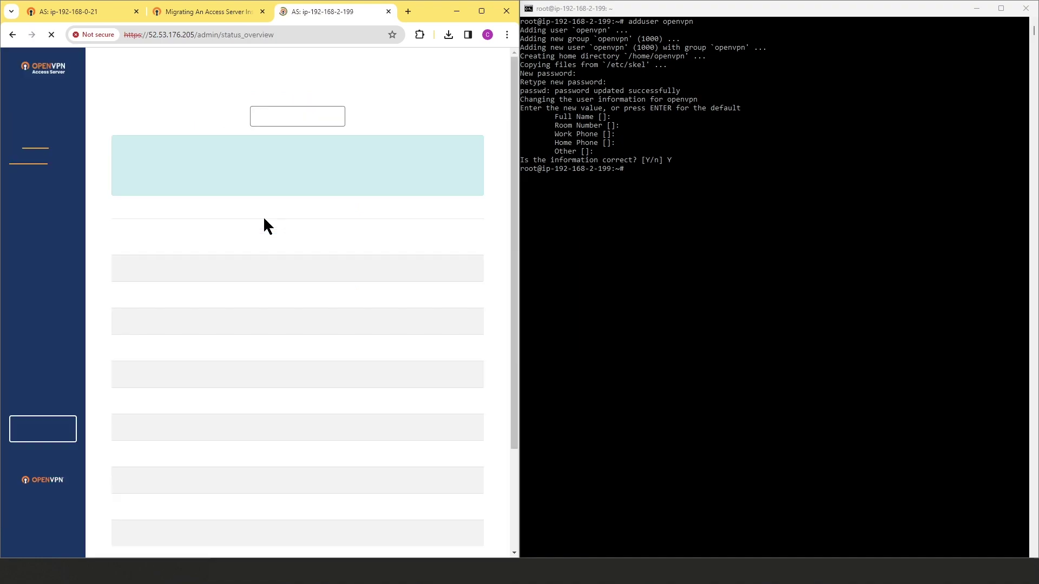
- Maximize the browser window and review the migrated entries in User Permissions and Group Permissions
click(481, 11)
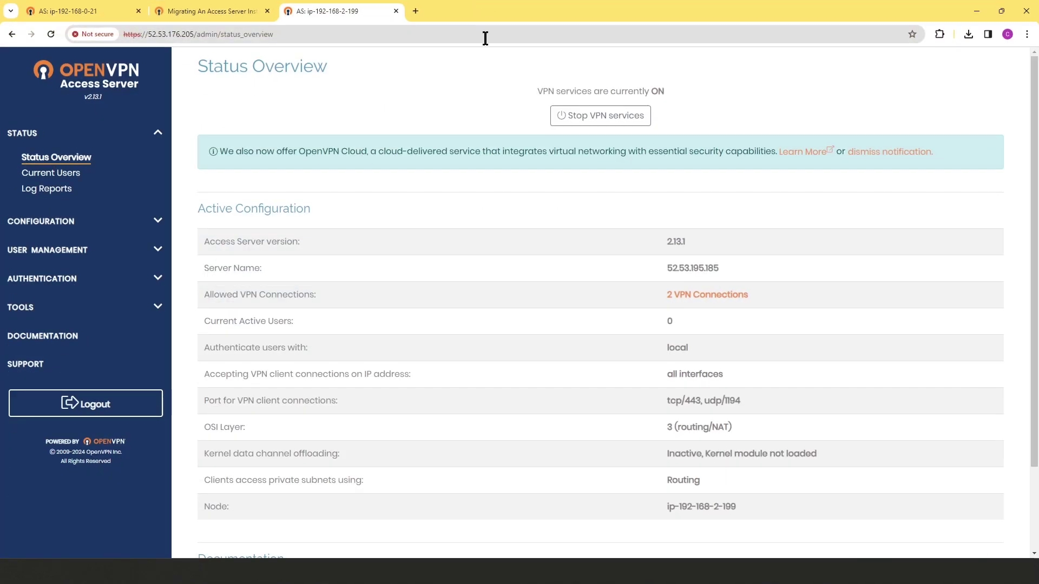
click(72, 249)
click(52, 217)
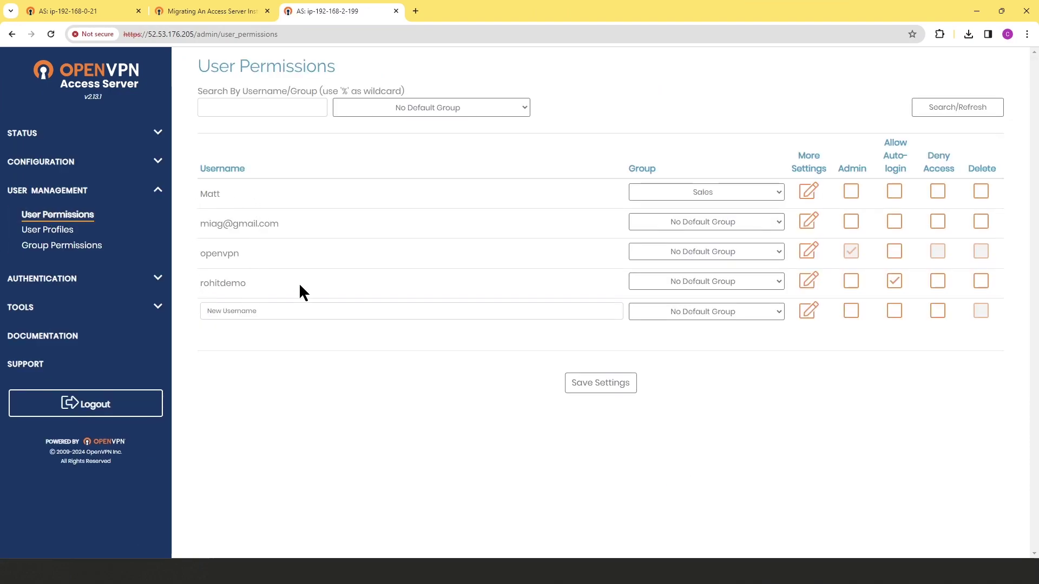
click(55, 252)
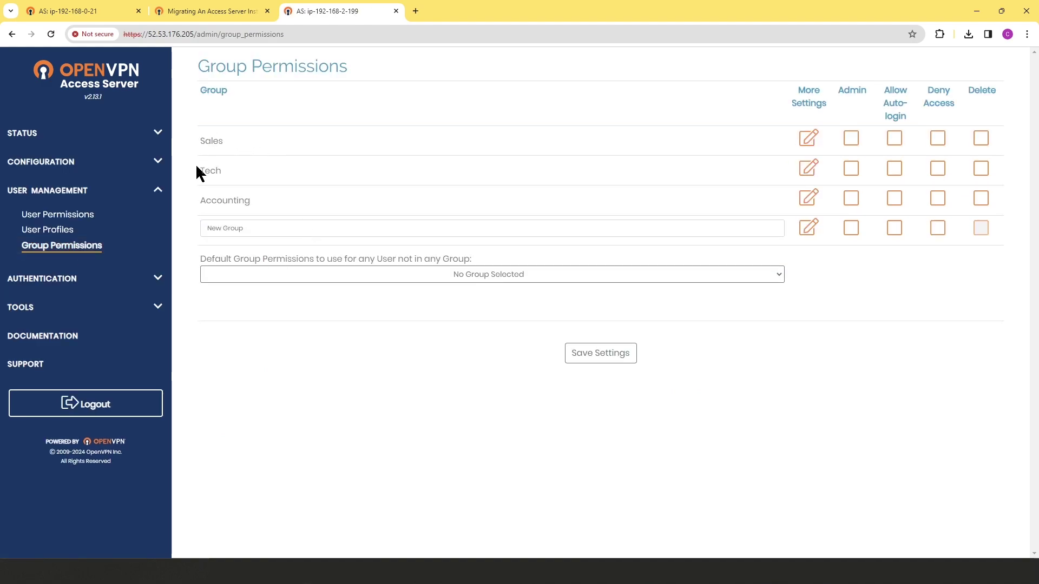
- Review the restored authentication configuration: the general settings, the SAML page and the LDAP page, and return to the general settings
click(156, 278)
click(51, 248)
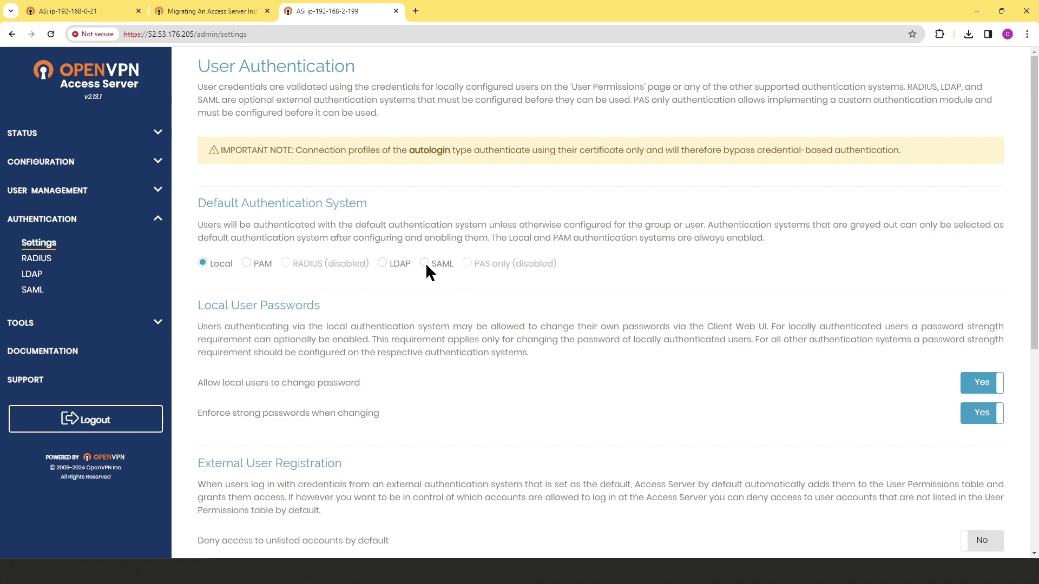
click(33, 289)
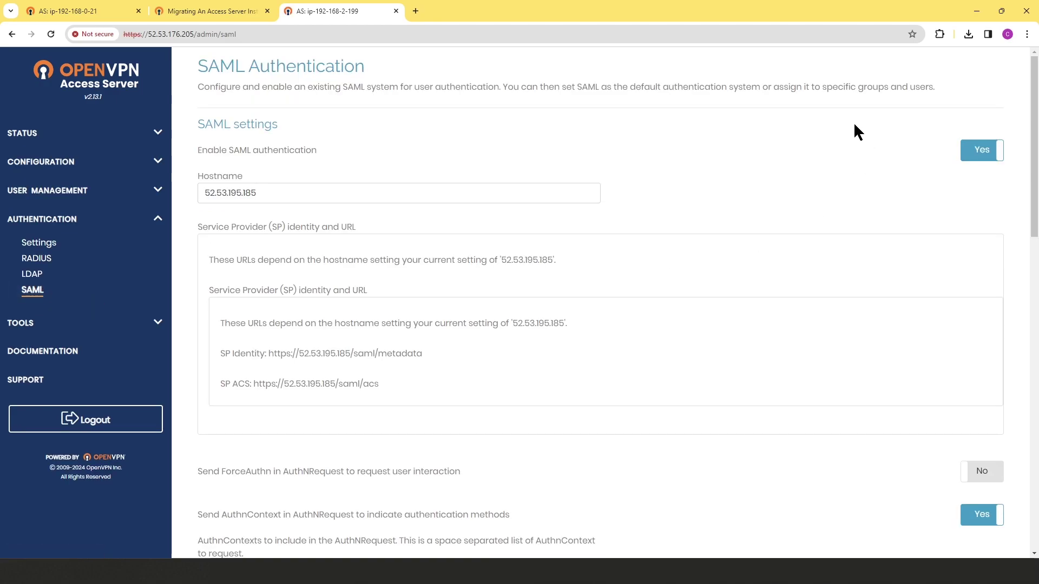
click(33, 274)
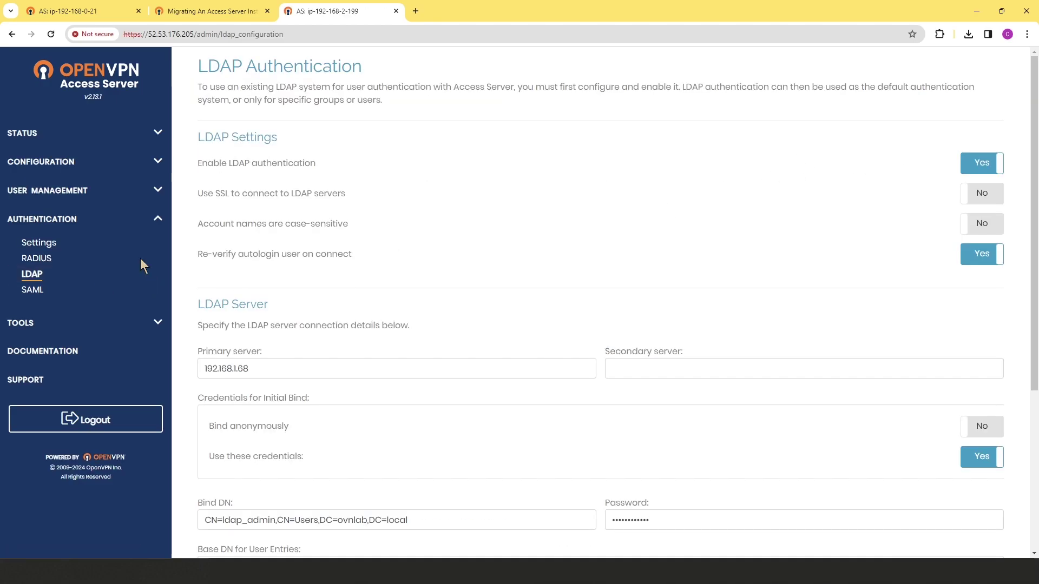
click(43, 247)
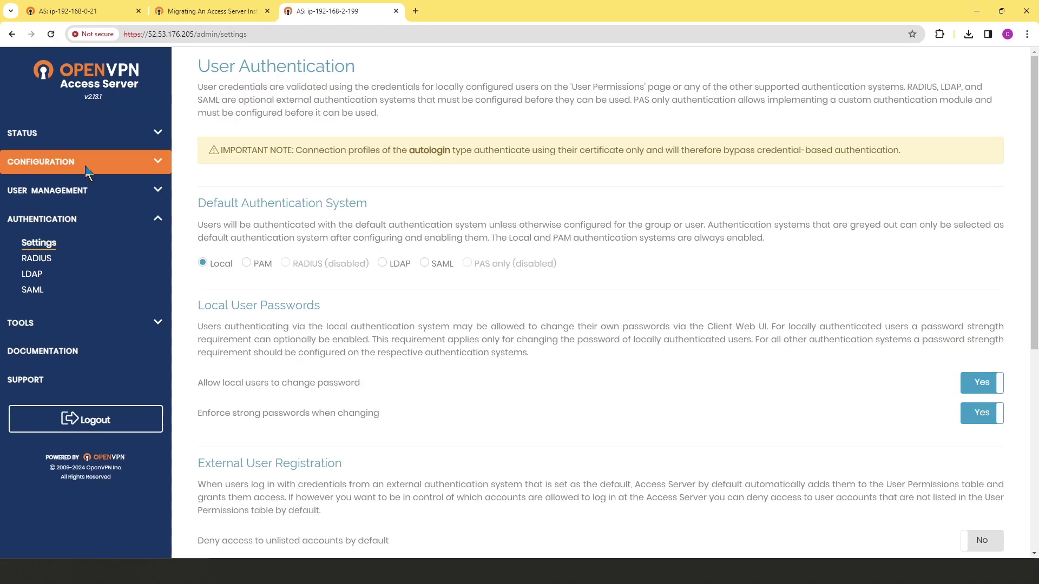
- Look over the available configuration sections and return to the Status Overview of the new server
click(87, 172)
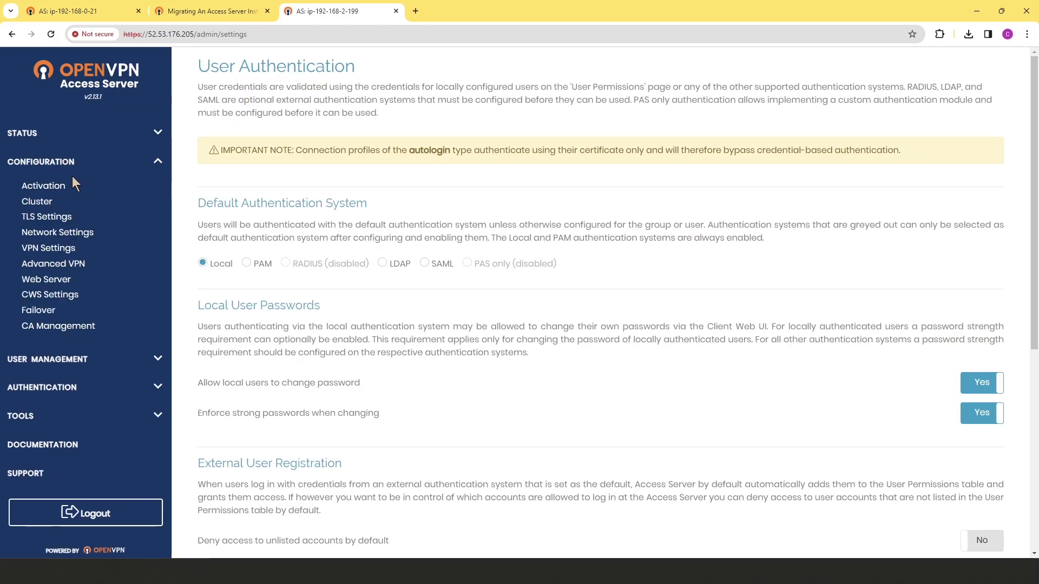
click(57, 138)
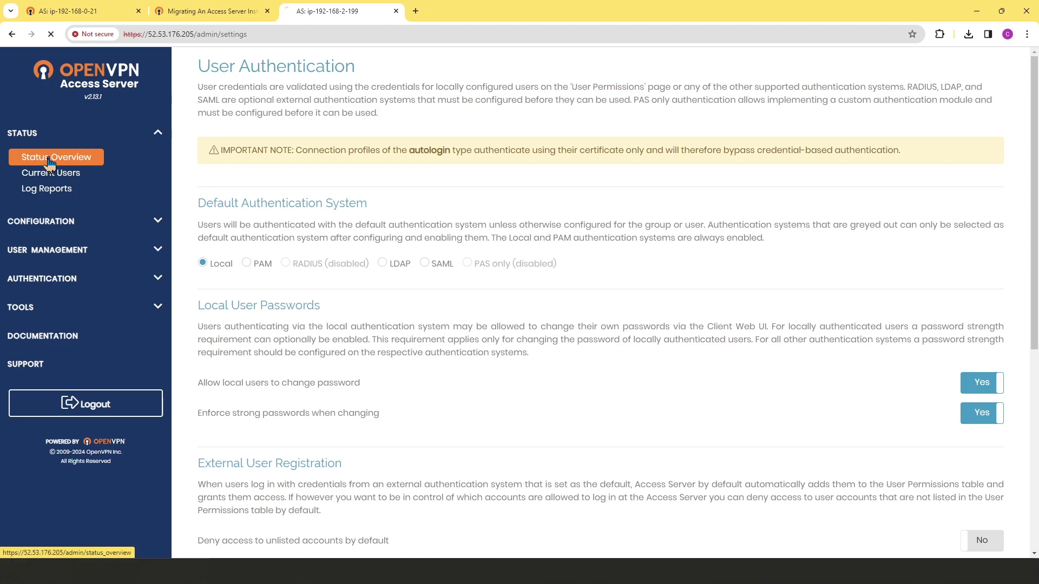
click(57, 158)
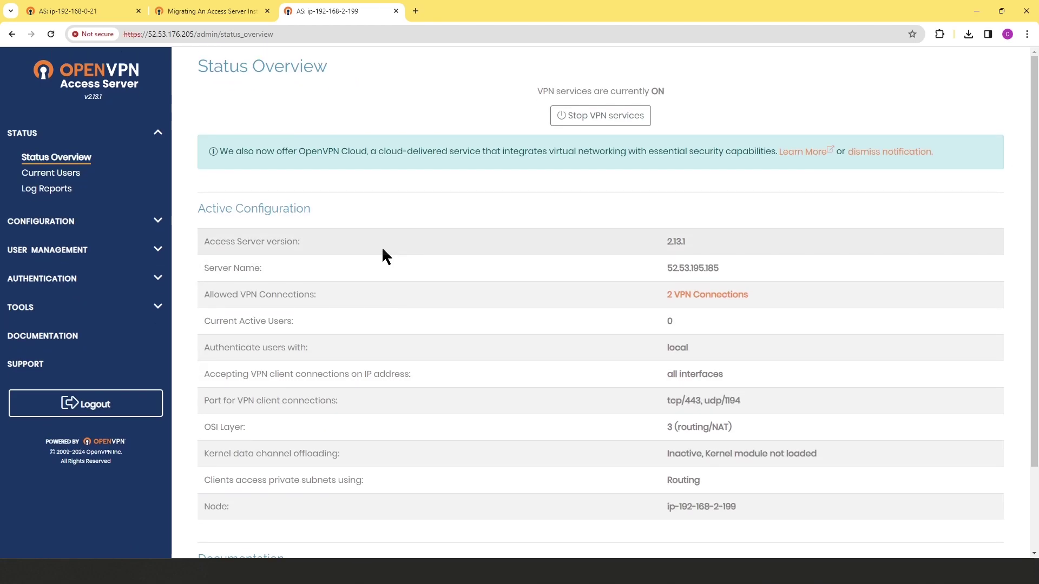